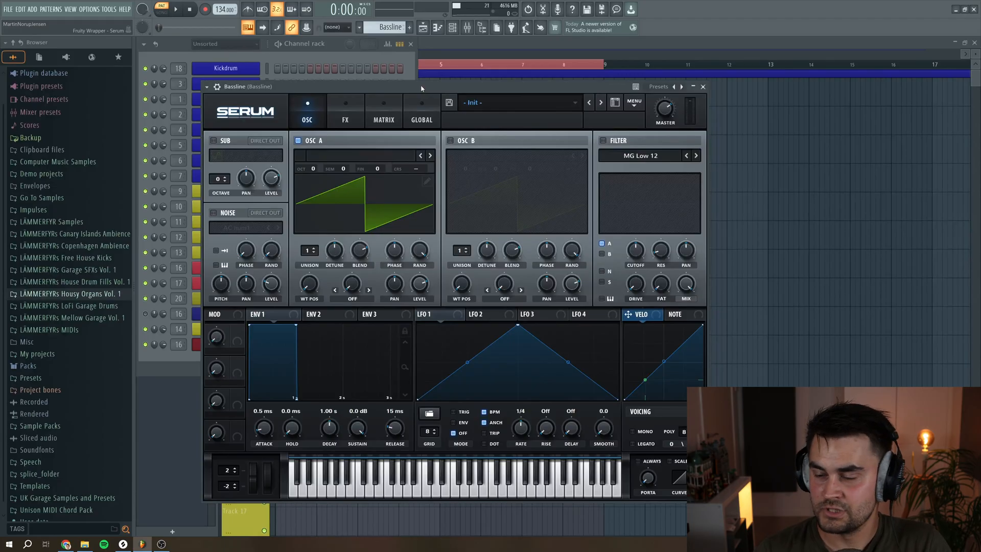
Turn on mono voicing and load the Analog Basic Shapes wavetable into oscillator A with octave -2 and random phase 0%
{"action": "left_click", "coordinate": [632, 431]}
{"action": "left_click", "coordinate": [338, 156]}
{"action": "mouse_move", "coordinate": [334, 168]}
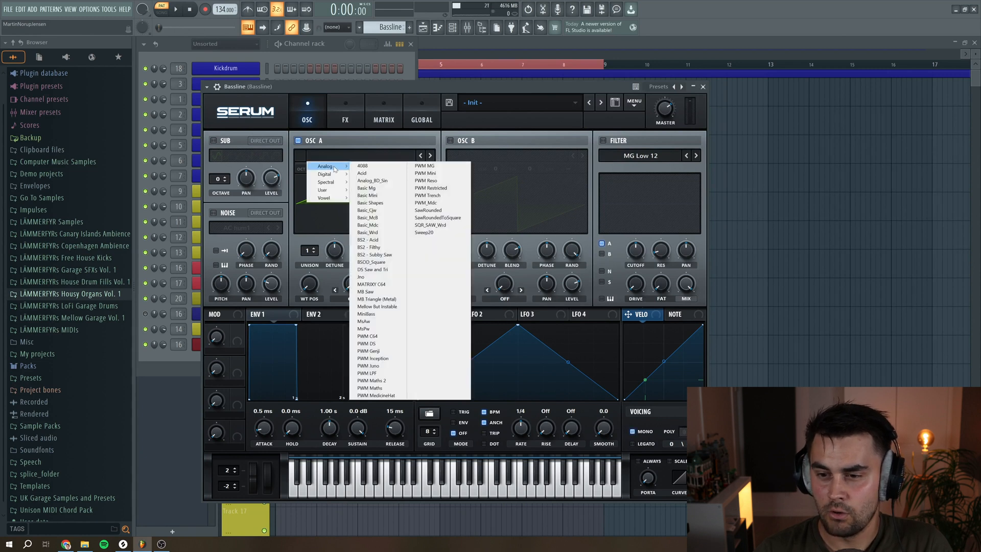
{"action": "left_click", "coordinate": [372, 203]}
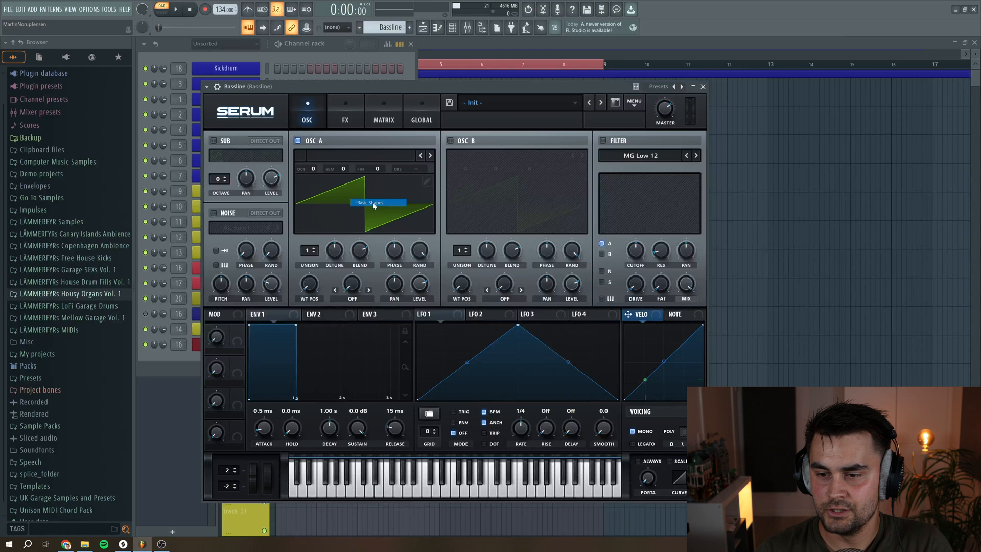
{"action": "mouse_move", "coordinate": [312, 169]}
{"action": "left_mouse_down"}
{"action": "mouse_move", "coordinate": [393, 258]}
{"action": "mouse_move", "coordinate": [421, 271]}
{"action": "mouse_move", "coordinate": [424, 335]}
{"action": "left_mouse_up"}
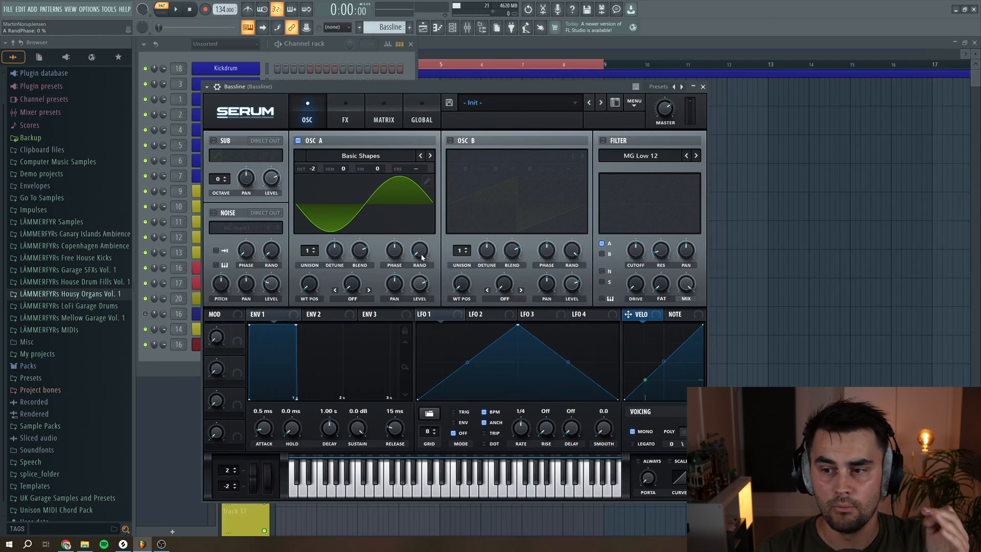
Enable oscillator B with the Analog_BD_Sin wavetable, octave -1, random phase 0% and level 0%
{"action": "left_click", "coordinate": [450, 140]}
{"action": "left_click", "coordinate": [485, 155]}
{"action": "mouse_move", "coordinate": [480, 165]}
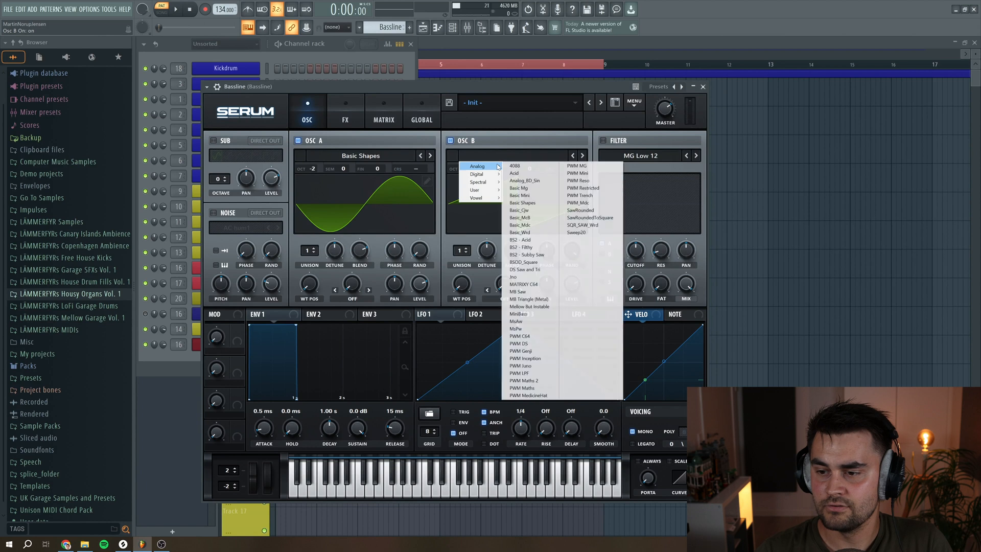
{"action": "left_click", "coordinate": [526, 181]}
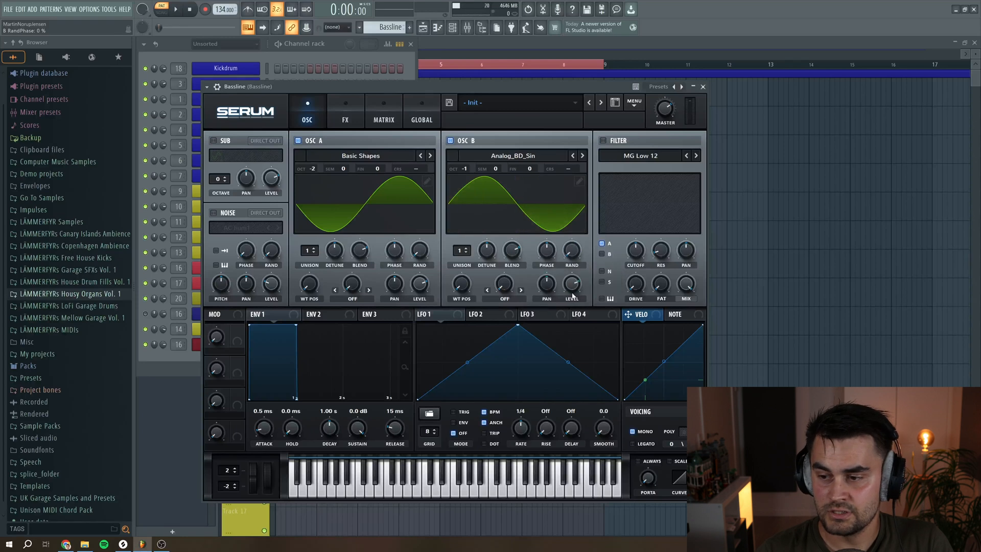
{"action": "left_click_drag", "start_coordinate": [571, 297], "coordinate": [567, 338]}
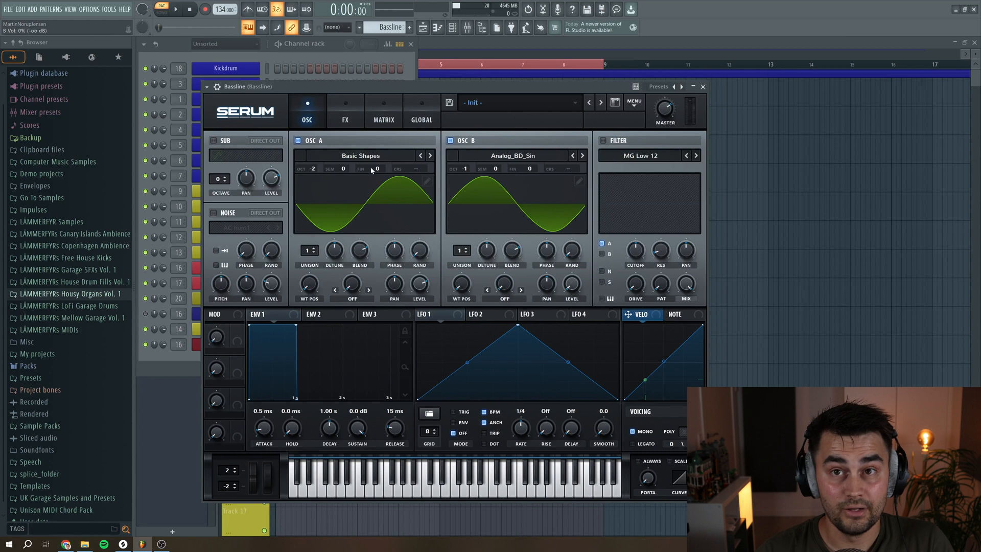
Set oscillator A's warp to FM (from B) at 25% and Envelope 1's release to 274 ms
{"action": "left_click", "coordinate": [352, 299]}
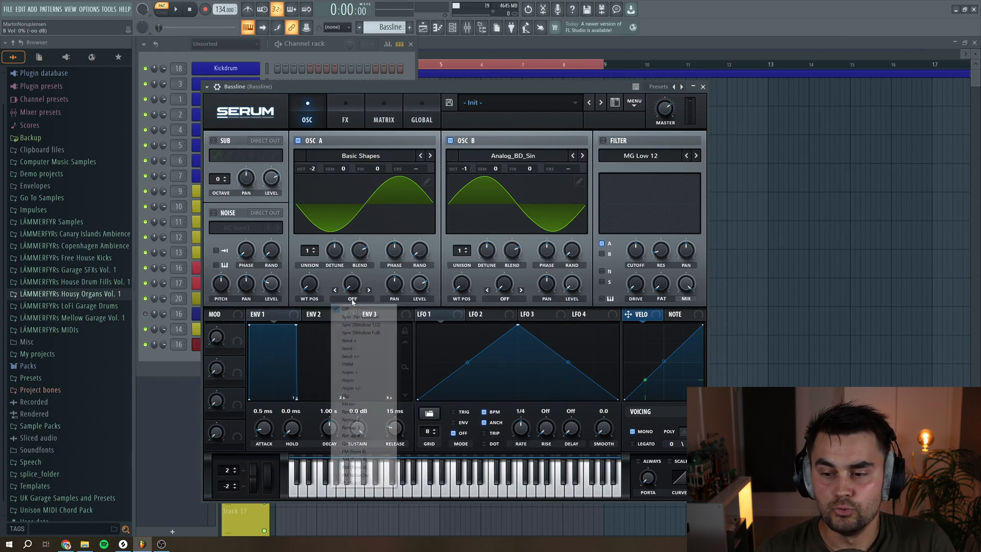
{"action": "left_click", "coordinate": [362, 451]}
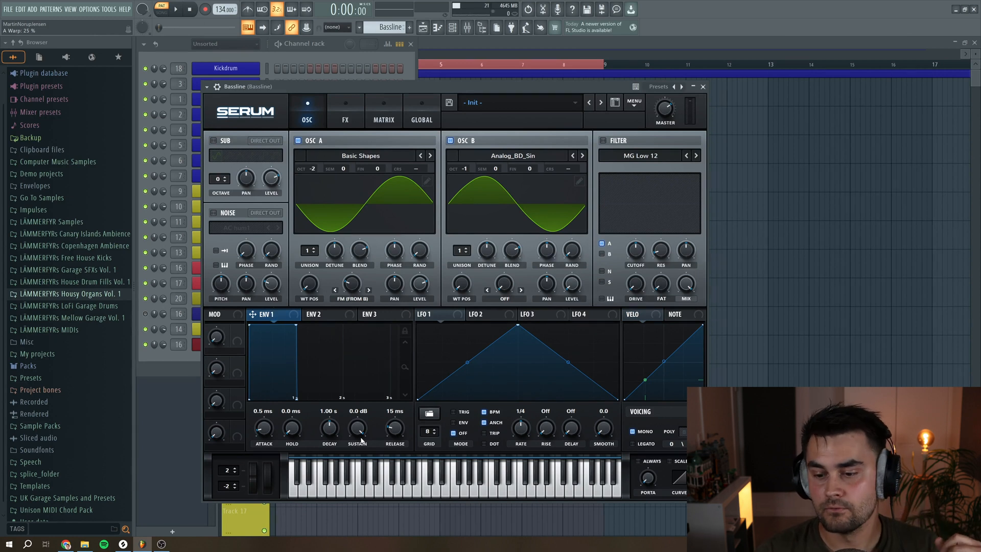
{"action": "left_click_drag", "start_coordinate": [395, 429], "coordinate": [399, 421]}
Set Envelope 2's sustain to 0% and release to 65 ms, and assign it to oscillator A's warp with an amount of 56
{"action": "left_click", "coordinate": [329, 317]}
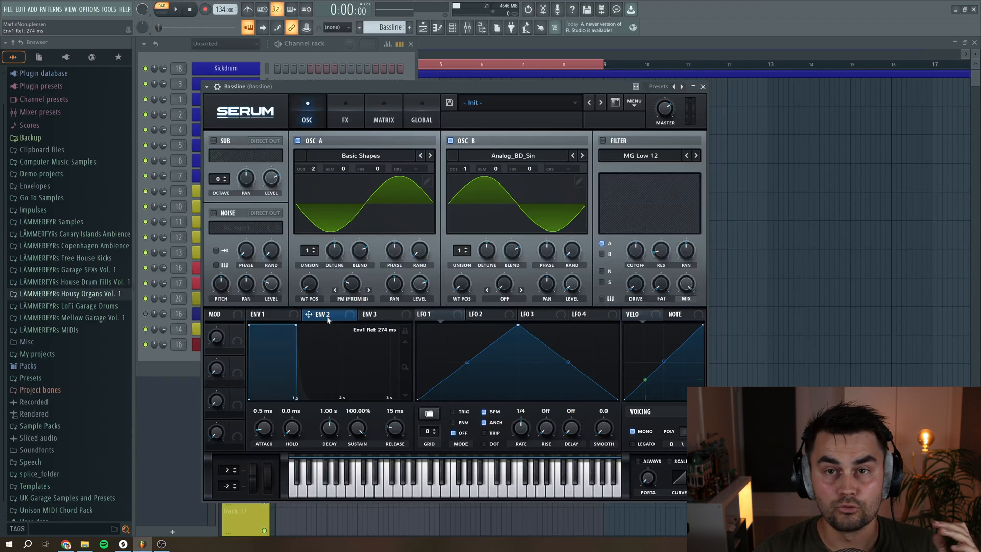
{"action": "left_click_drag", "start_coordinate": [357, 428], "coordinate": [361, 469]}
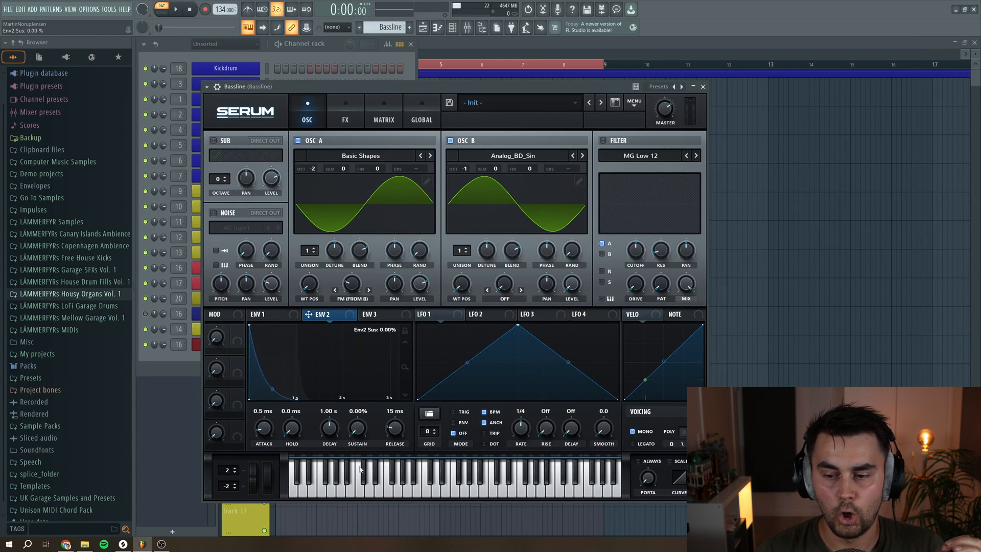
{"action": "left_click_drag", "start_coordinate": [394, 434], "coordinate": [394, 431]}
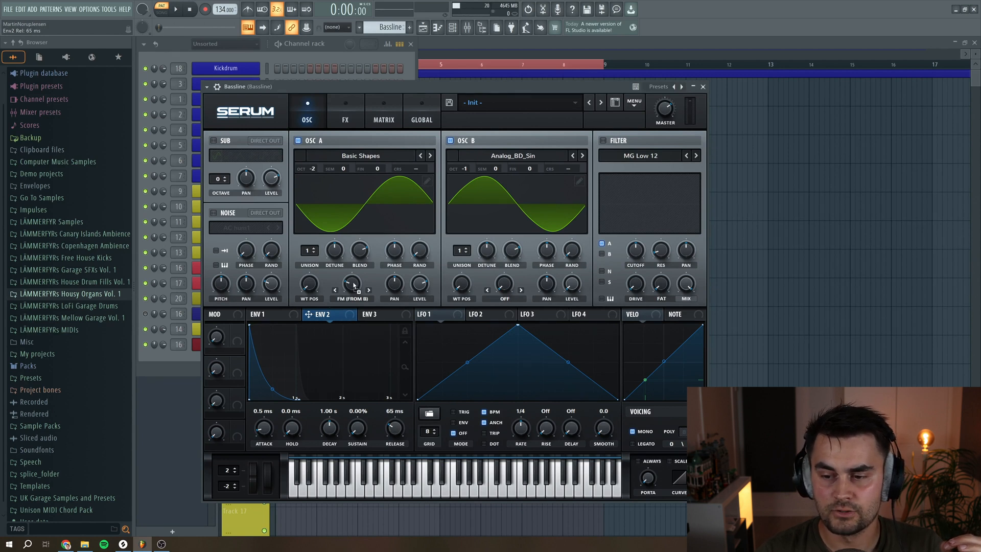
{"action": "left_click_drag", "start_coordinate": [344, 276], "coordinate": [345, 275]}
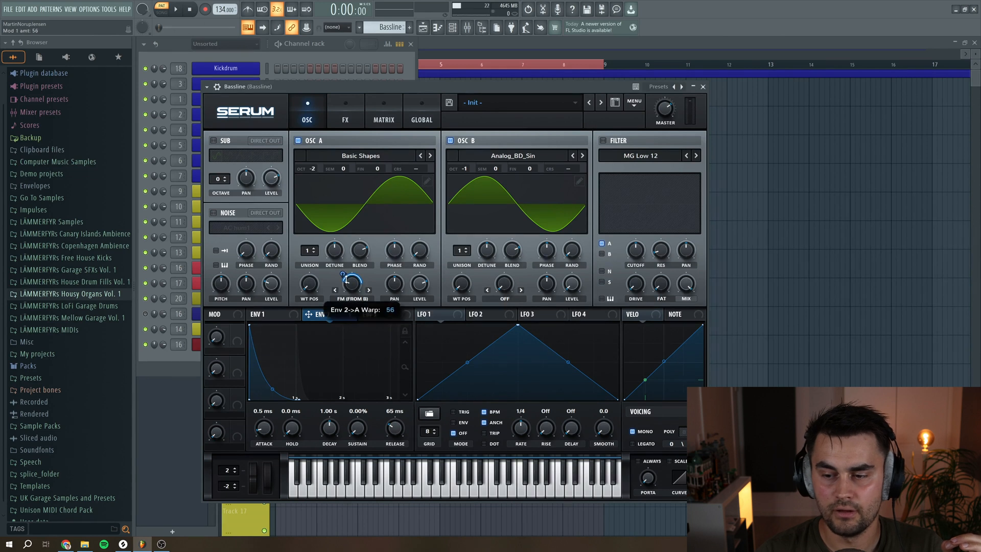
Play the pattern and set Envelope 2's modulation amount on oscillator A's warp to 38
{"action": "left_click", "coordinate": [181, 9]}
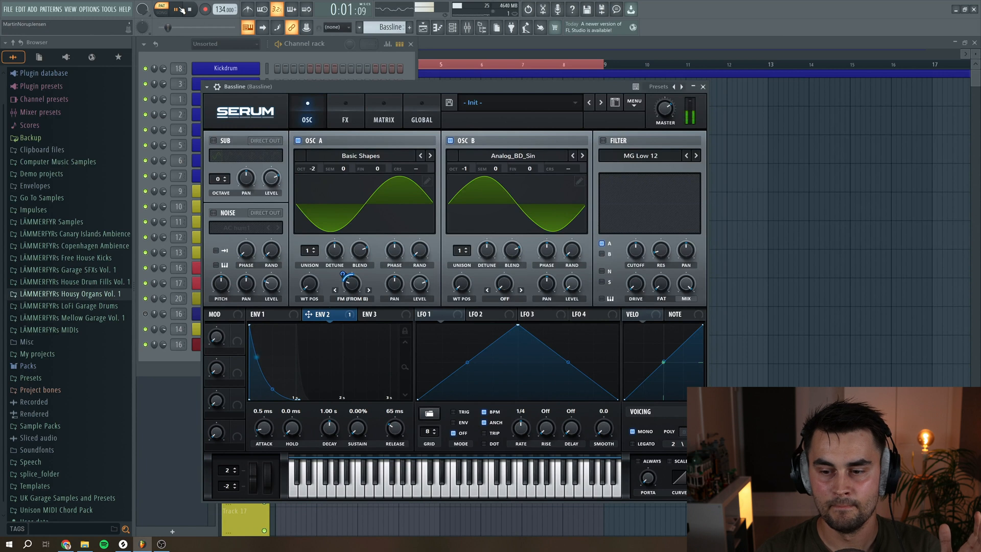
{"action": "left_click_drag", "start_coordinate": [341, 285], "coordinate": [344, 272]}
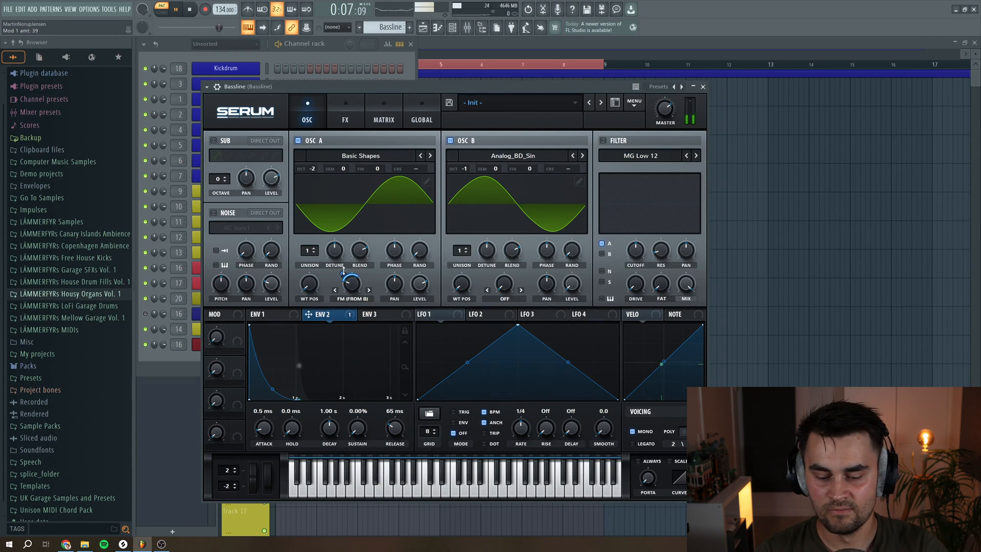
{"action": "key", "text": "space"}
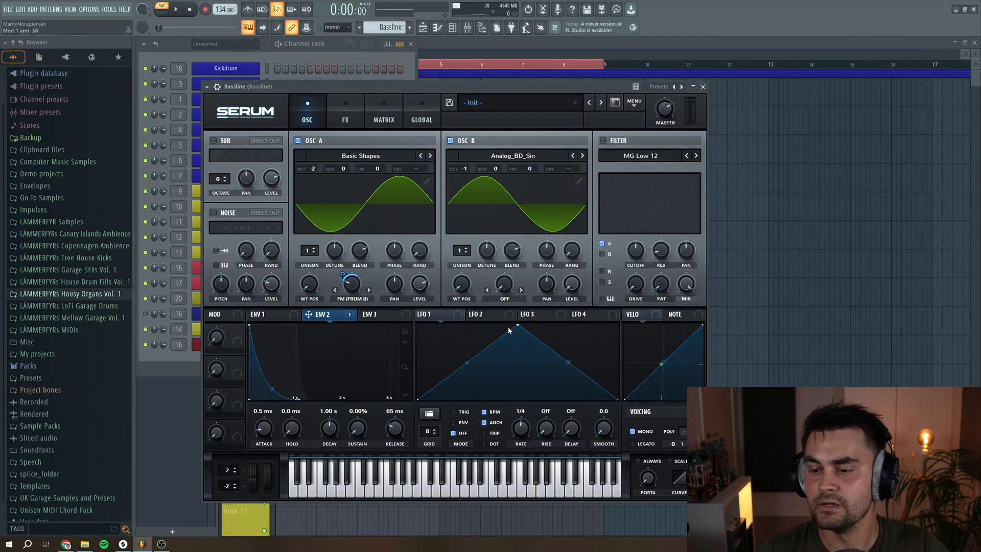
Shape LFO 1 into a falling concave curve in Env mode with BPM sync off and a rate of 66.6 Hz
{"action": "left_click_drag", "start_coordinate": [518, 327], "coordinate": [428, 321]}
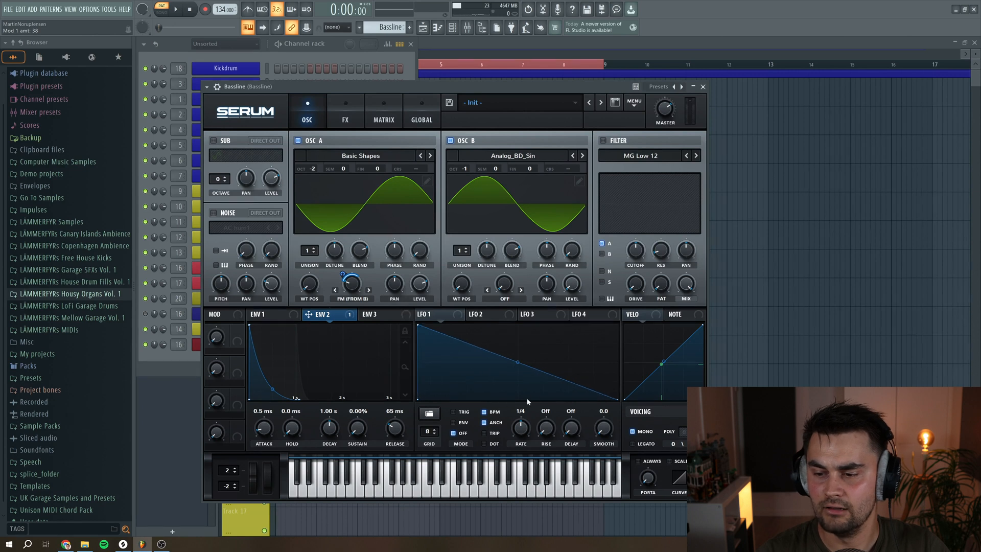
{"action": "left_click_drag", "start_coordinate": [520, 363], "coordinate": [520, 374]}
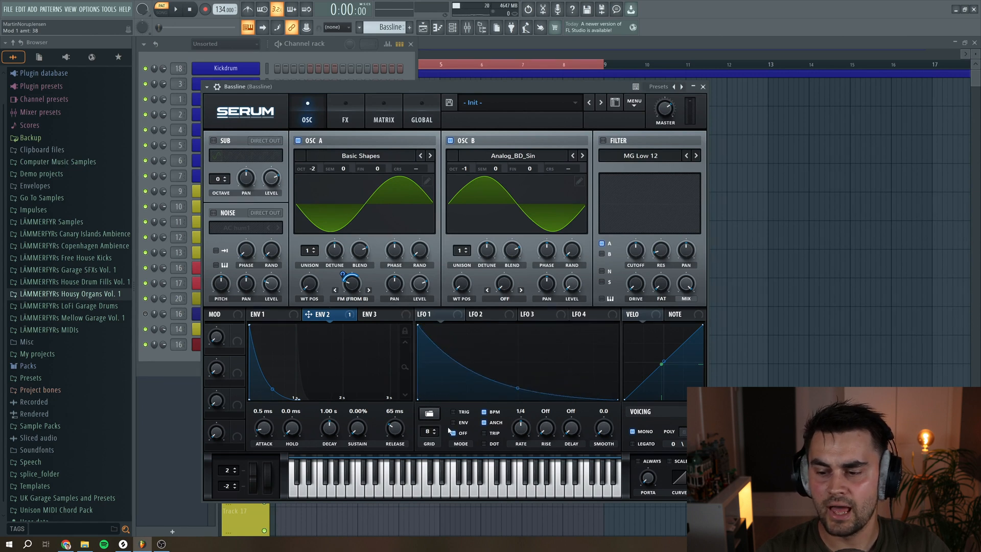
{"action": "left_click", "coordinate": [484, 411]}
{"action": "left_click_drag", "start_coordinate": [527, 431], "coordinate": [530, 411]}
Assign LFO 1 to oscillator A's warp and set its modulation amount to 46 while playing the pattern
{"action": "left_click_drag", "start_coordinate": [420, 314], "coordinate": [343, 275]}
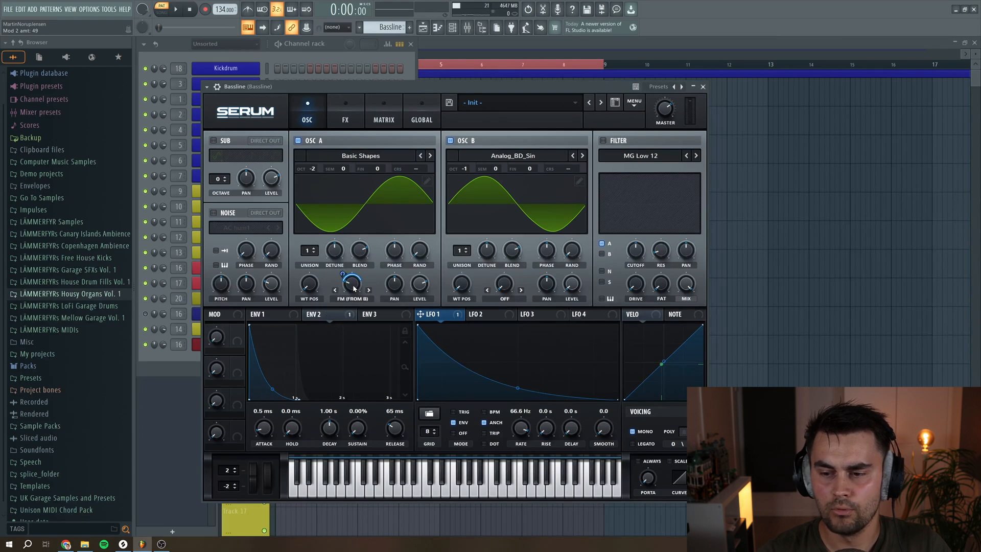
{"action": "left_click_drag", "start_coordinate": [345, 274], "coordinate": [345, 272]}
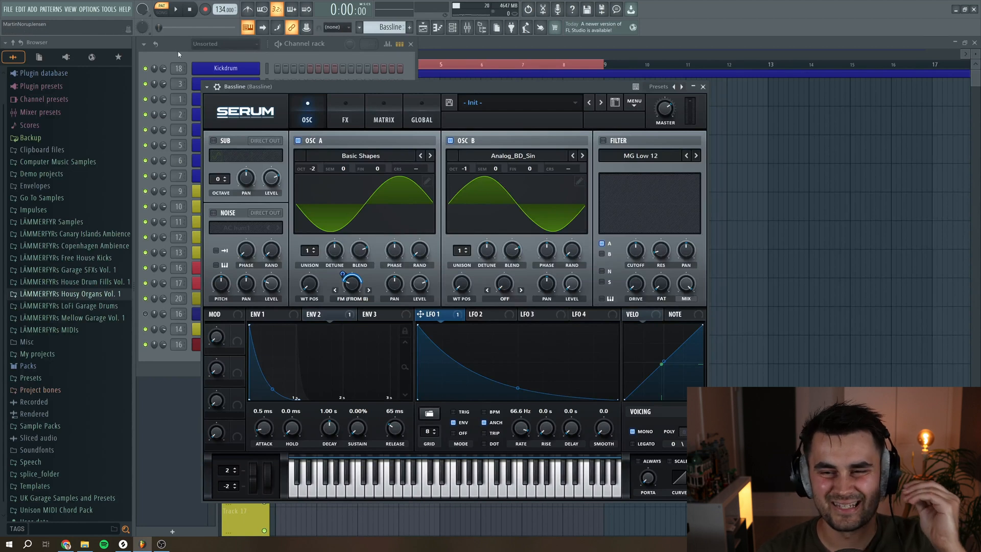
{"action": "left_click", "coordinate": [179, 10]}
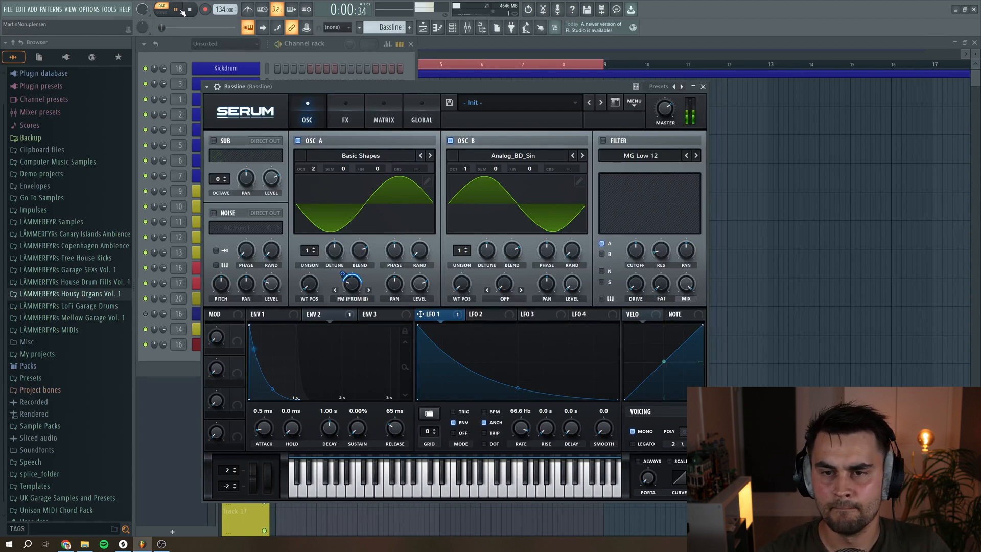
{"action": "mouse_move", "coordinate": [342, 274]}
{"action": "left_click_drag", "start_coordinate": [342, 274], "coordinate": [342, 276]}
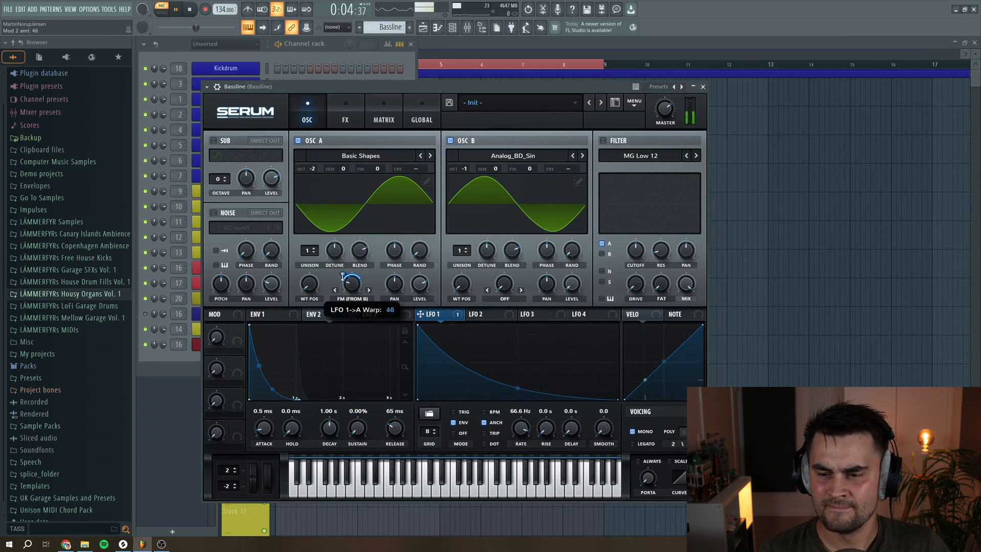
{"action": "left_click", "coordinate": [193, 10]}
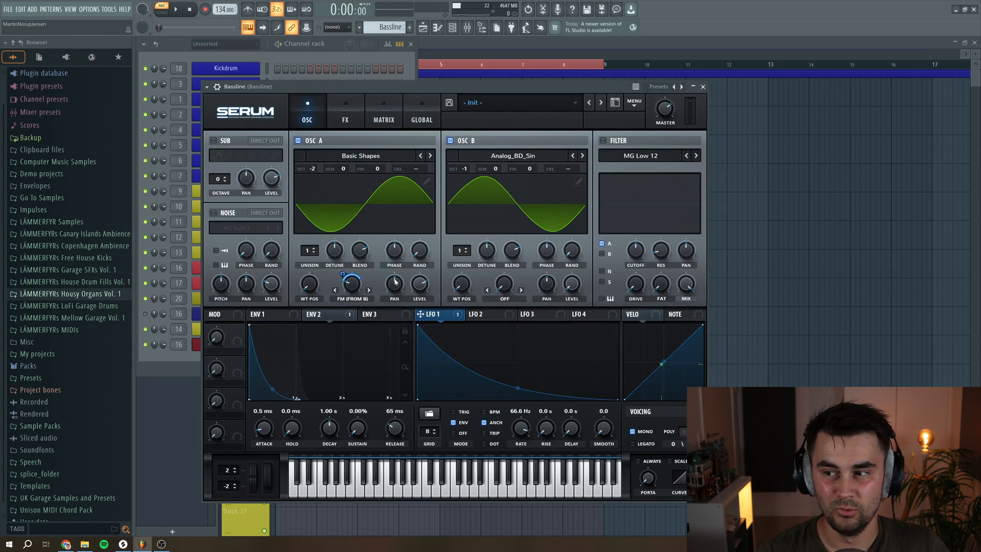
Enable the noise oscillator with the ARP circuit sample in one-shot mode and set its level to 0%
{"action": "left_click", "coordinate": [215, 213]}
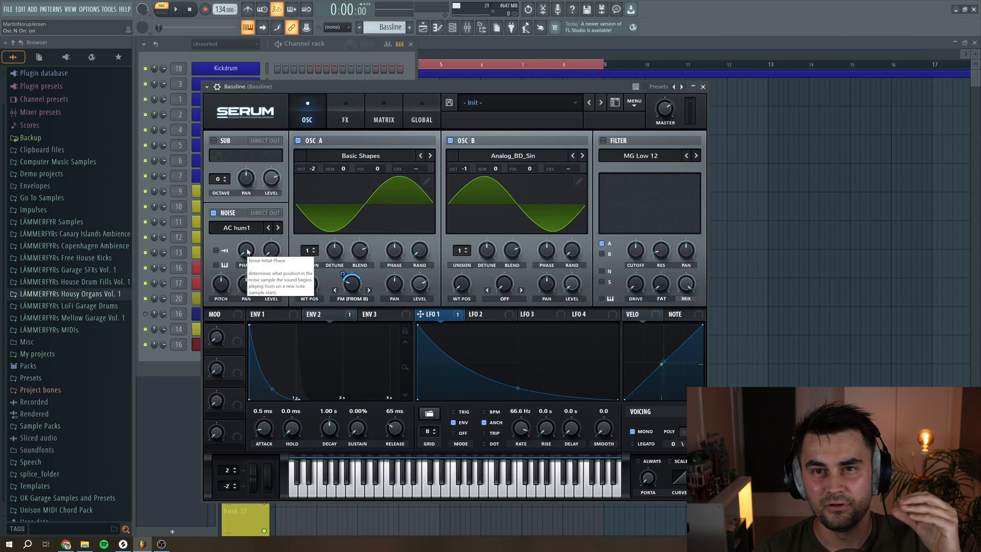
{"action": "left_click", "coordinate": [278, 227]}
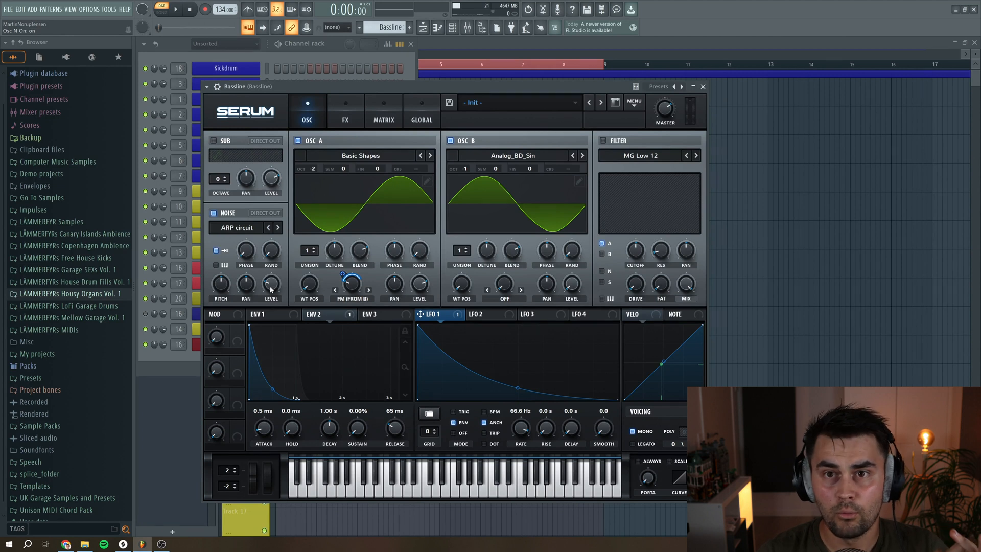
{"action": "mouse_move", "coordinate": [273, 290]}
{"action": "left_click_drag", "start_coordinate": [272, 290], "coordinate": [290, 367]}
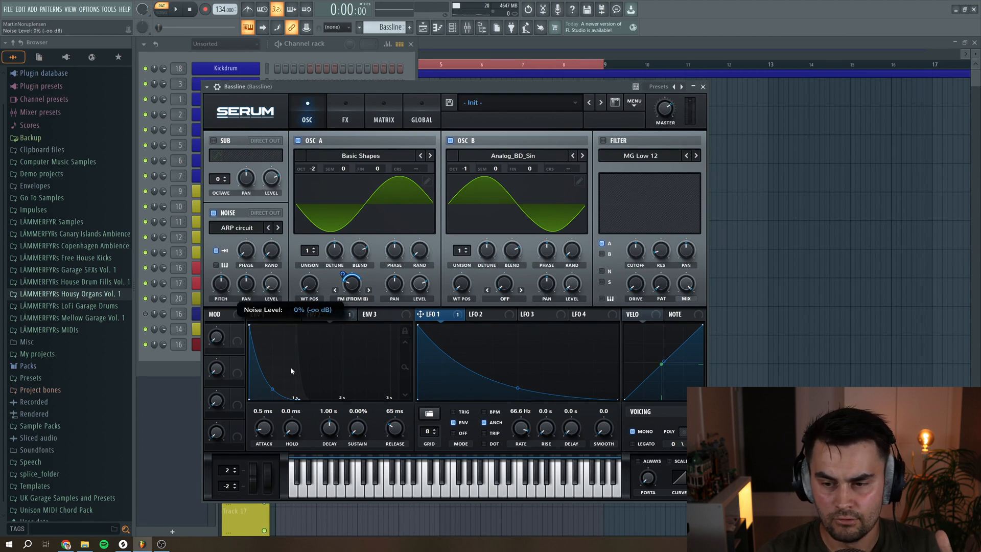
Assign Envelope 2 to the noise level and set its modulation amount to 17 while auditioning the pattern
{"action": "left_click", "coordinate": [313, 315]}
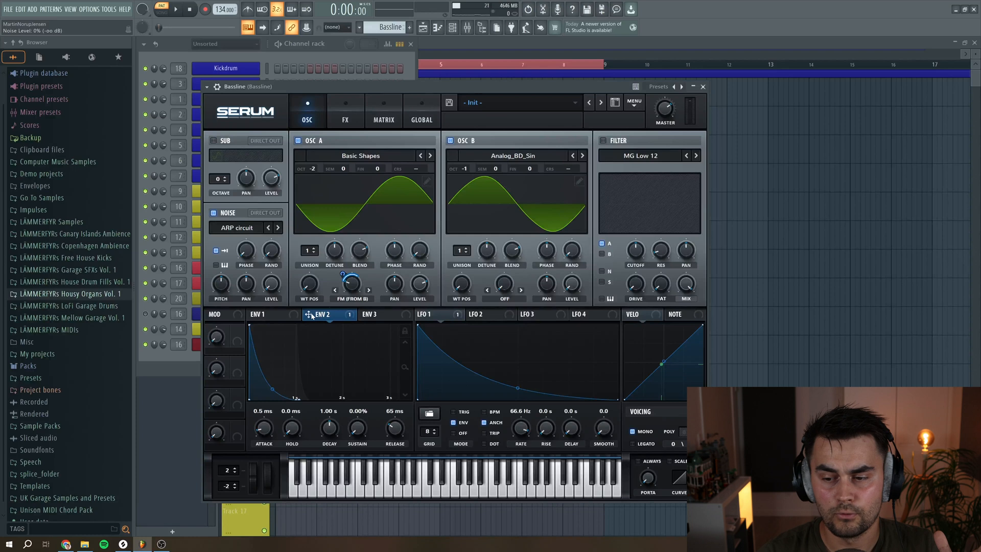
{"action": "left_click_drag", "start_coordinate": [270, 290], "coordinate": [266, 287]}
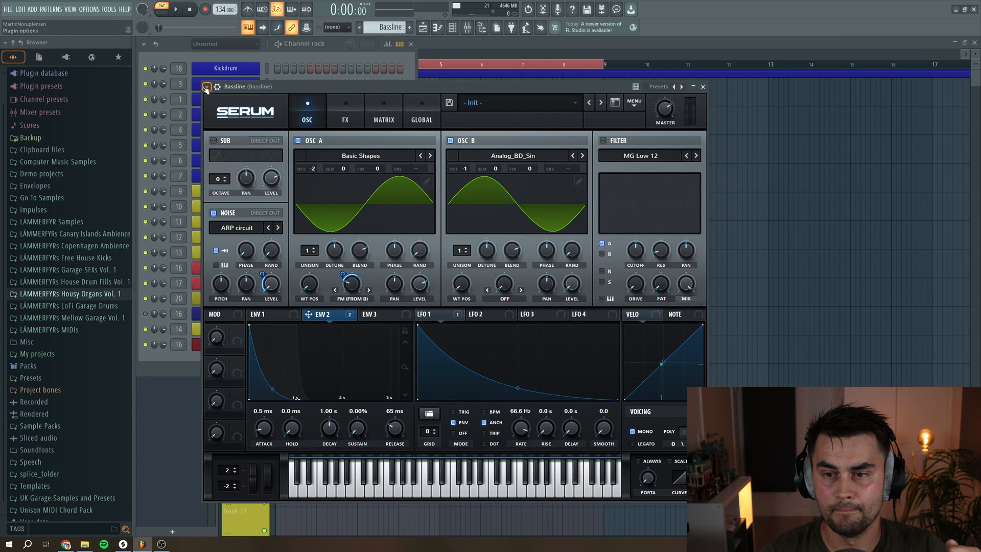
{"action": "left_click_drag", "start_coordinate": [263, 276], "coordinate": [265, 285]}
{"action": "key", "text": "space"}
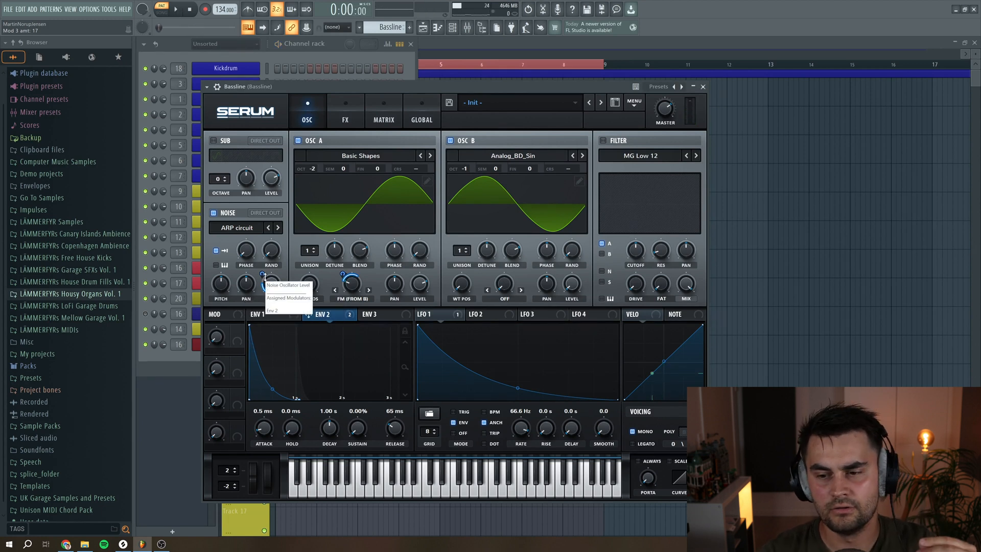
Enable the filter as MG Low 24, route the noise into it, and modulate its cutoff with Envelope 2 at amount 36
{"action": "left_click", "coordinate": [603, 140]}
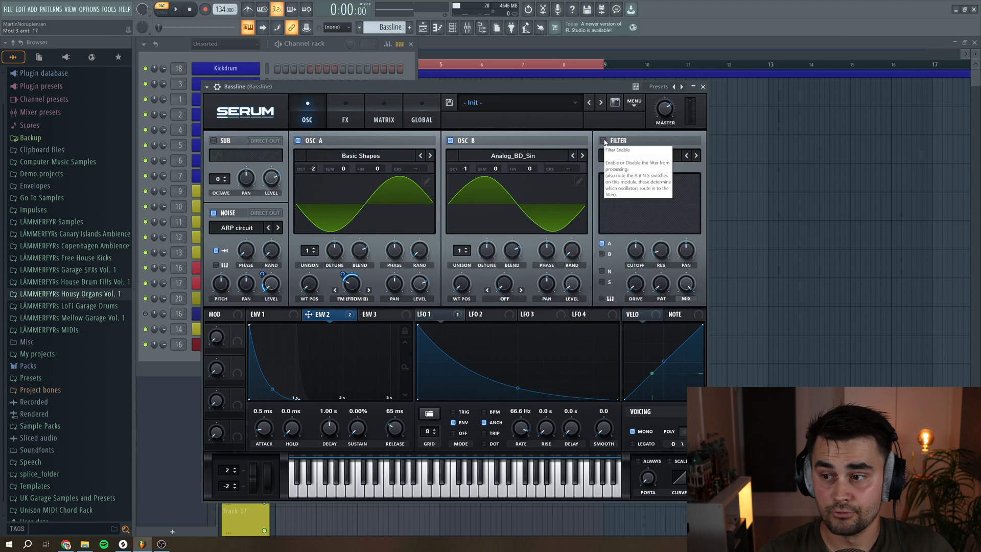
{"action": "left_click", "coordinate": [696, 155]}
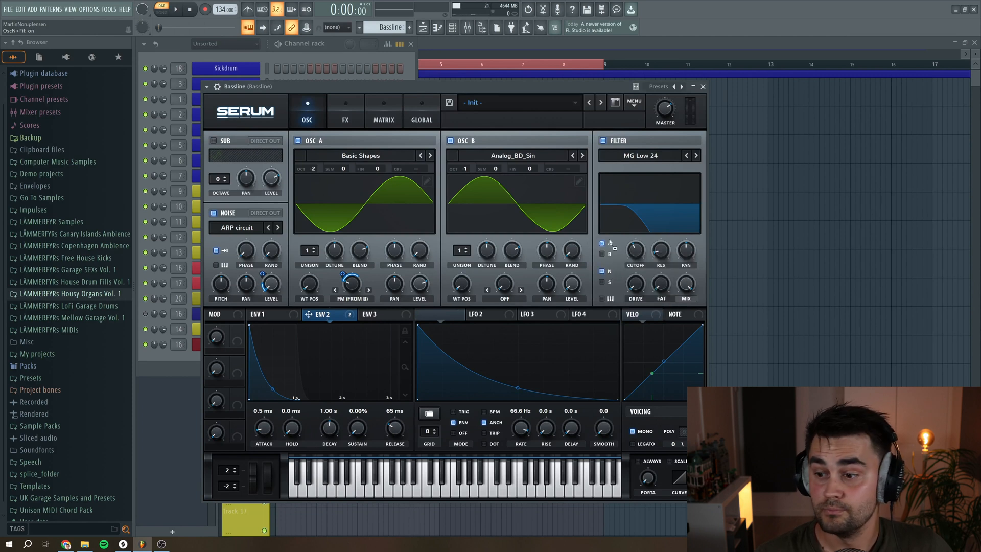
{"action": "left_click_drag", "start_coordinate": [626, 240], "coordinate": [626, 240]}
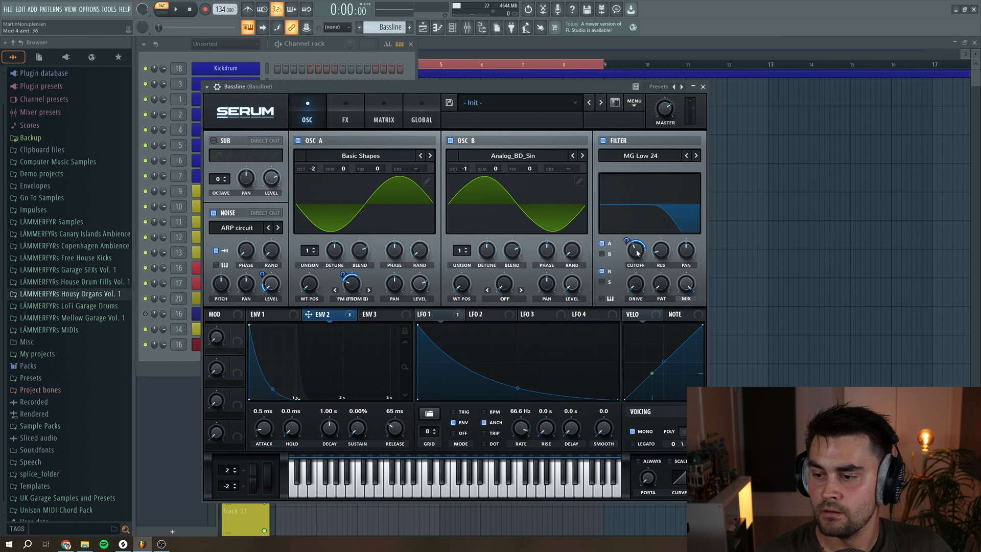
Play the pattern and set Envelope 2's modulation amount on the filter cutoff to 46
{"action": "left_click", "coordinate": [176, 10]}
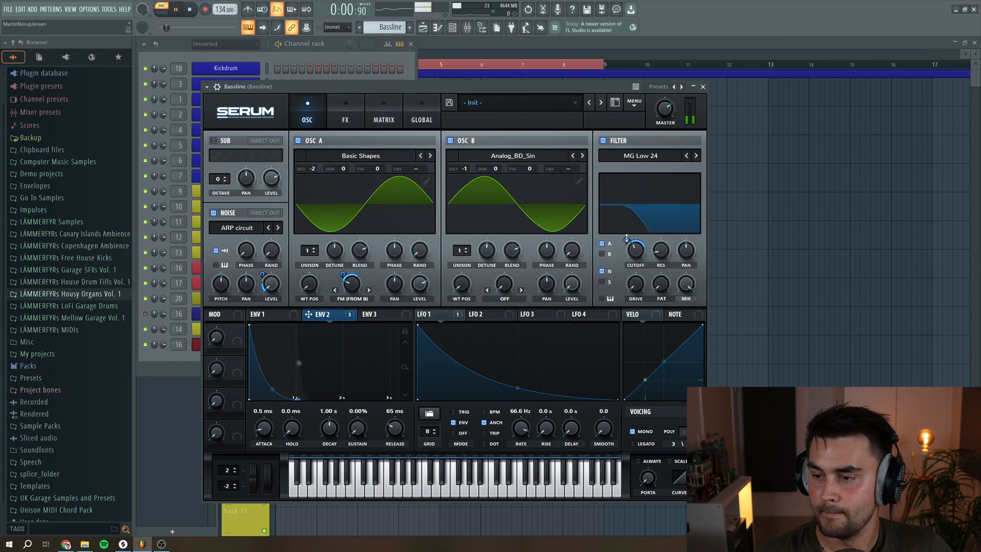
{"action": "mouse_move", "coordinate": [639, 255]}
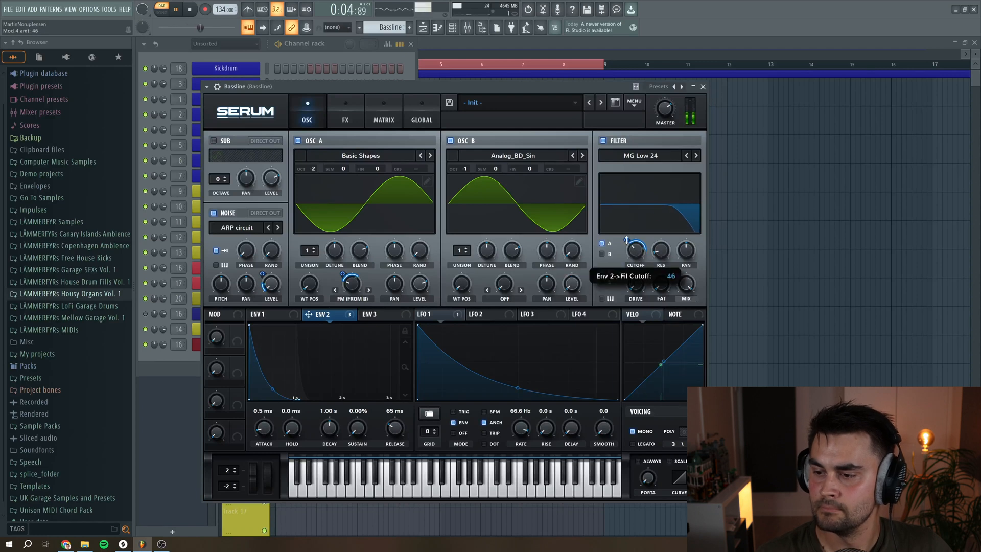
{"action": "key", "text": "space"}
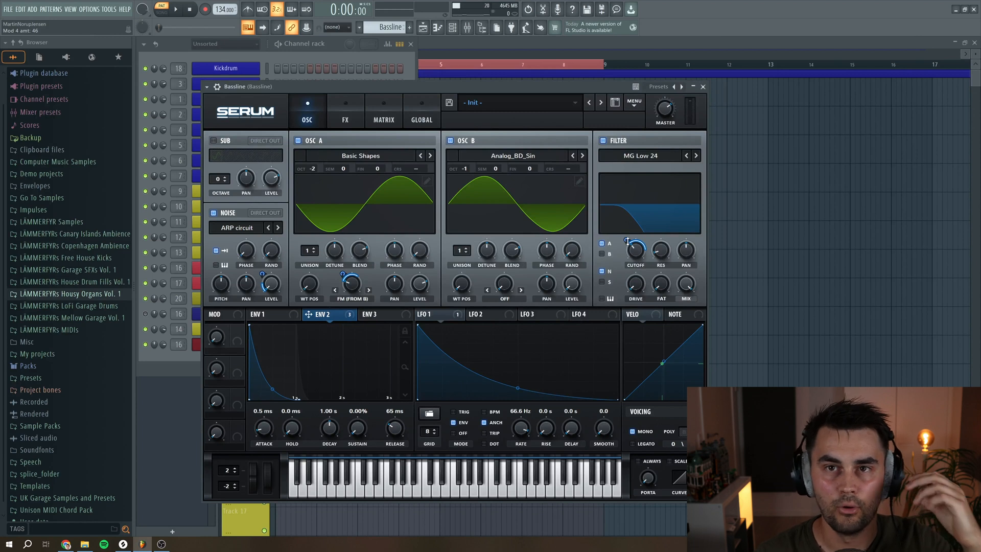
Raise the filter drive to 13% while auditioning the pattern
{"action": "mouse_move", "coordinate": [635, 285]}
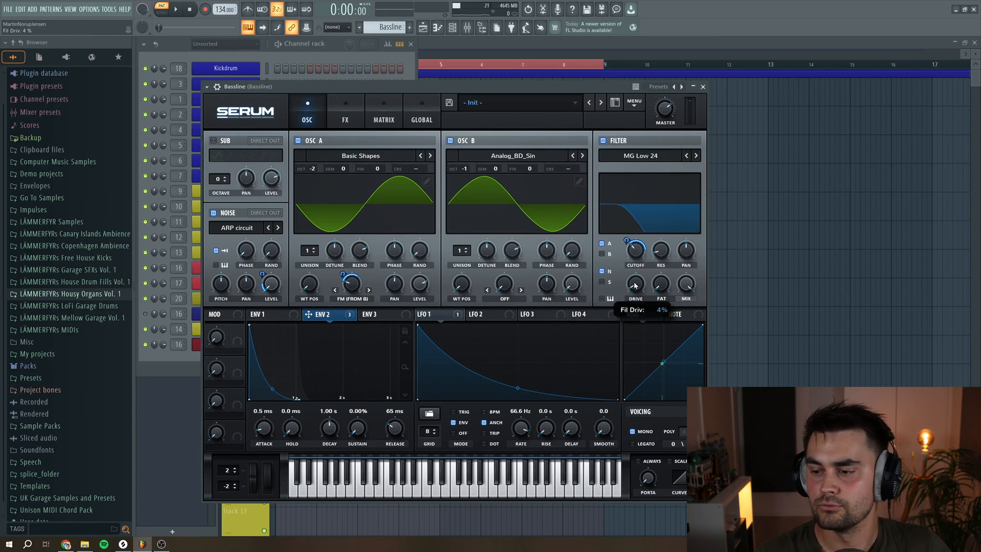
{"action": "key", "text": "space"}
{"action": "scroll", "coordinate": [636, 284], "scroll_direction": "up", "scroll_amount": 3}
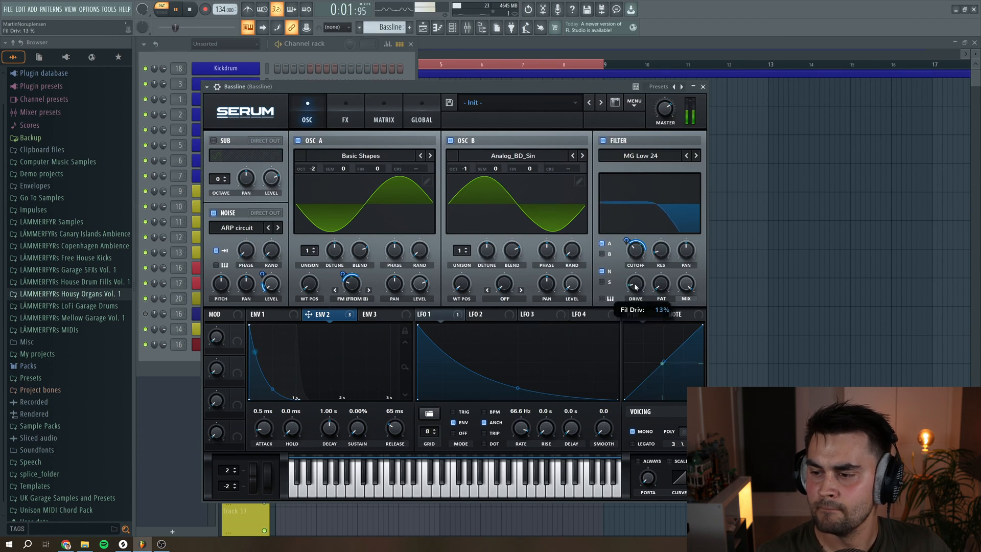
{"action": "key", "text": "space"}
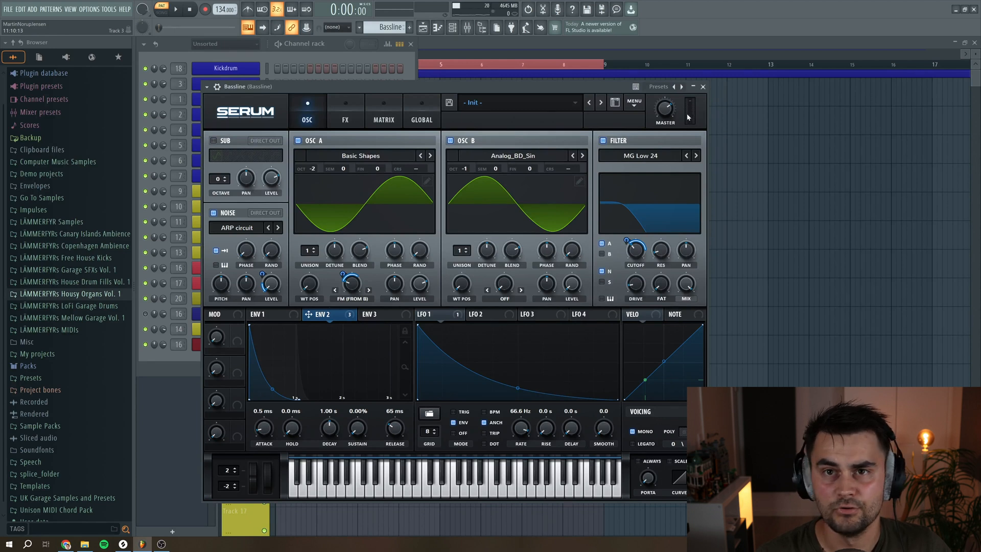
{"action": "key", "text": "space"}
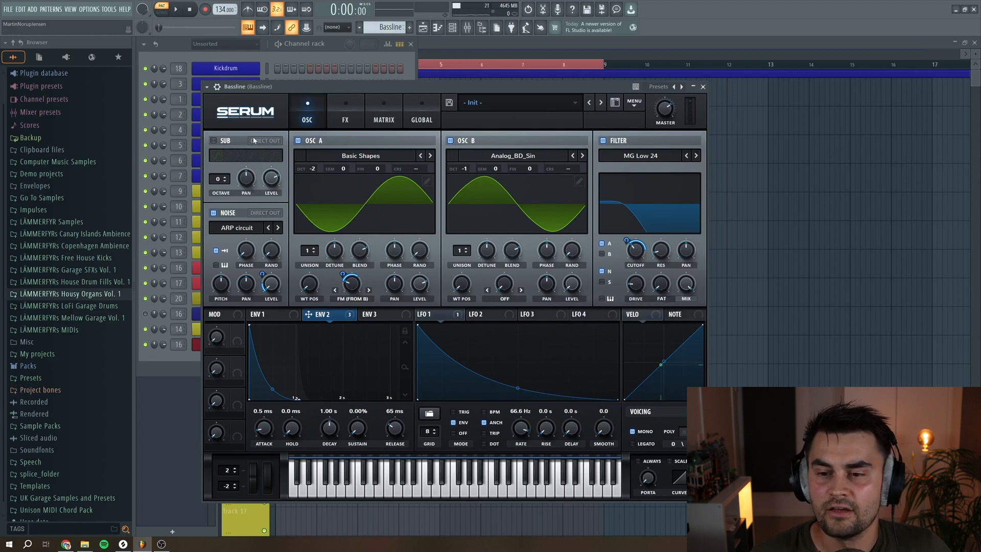
Enable the sub oscillator with direct output, set its octave to -2 and its level to 61% while auditioning the pattern
{"action": "left_click", "coordinate": [214, 141]}
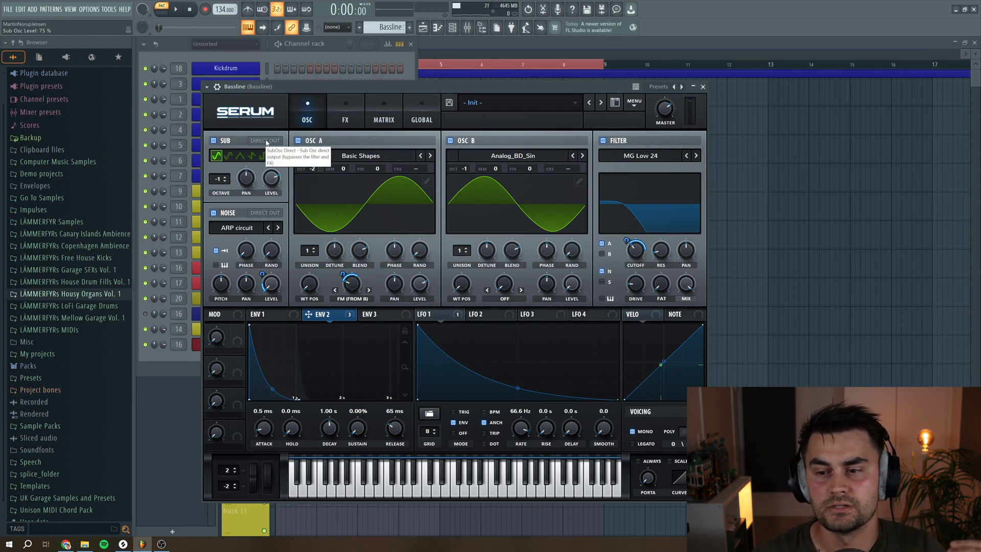
{"action": "left_click", "coordinate": [265, 141]}
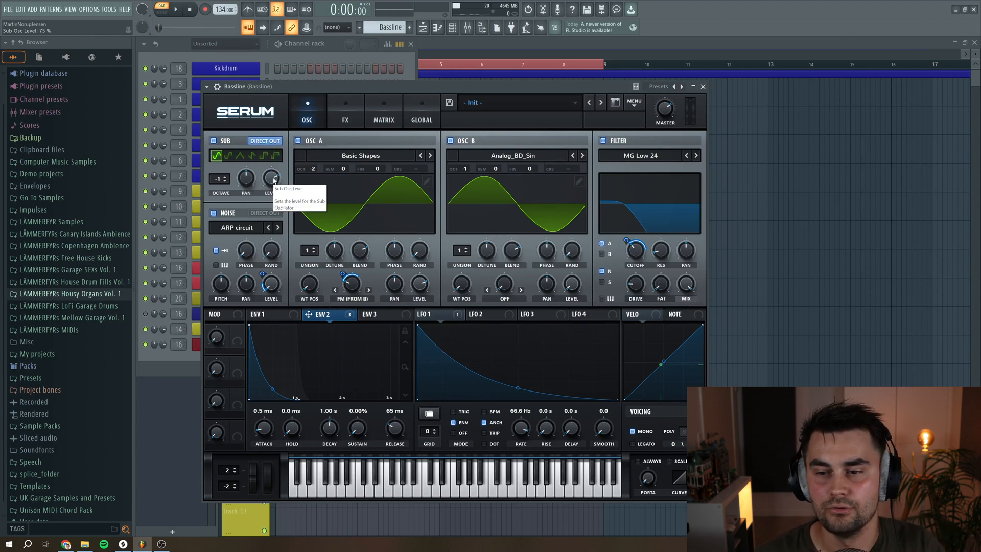
{"action": "left_click_drag", "start_coordinate": [273, 180], "coordinate": [274, 187]}
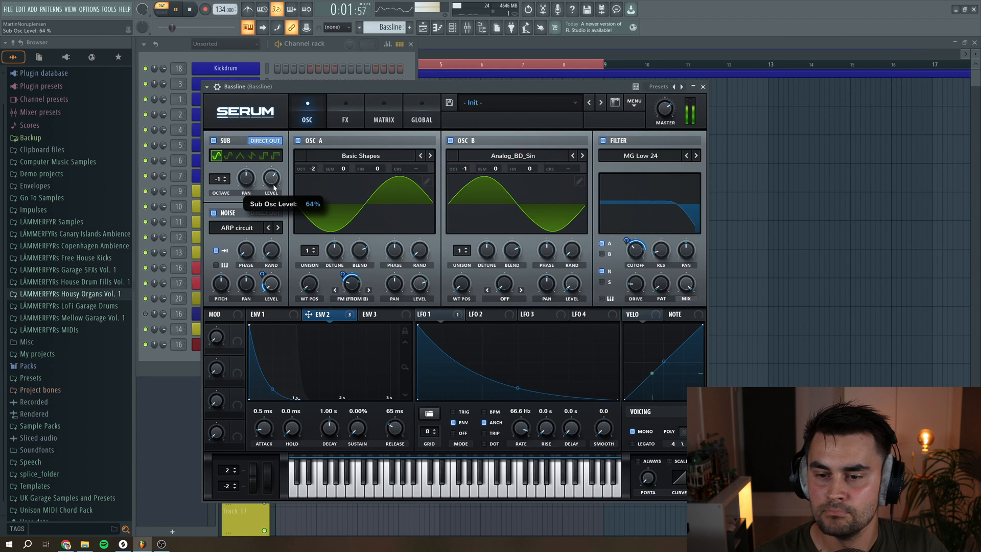
{"action": "left_click", "coordinate": [225, 181]}
{"action": "key", "text": "space"}
{"action": "left_click_drag", "start_coordinate": [272, 182], "coordinate": [274, 178]}
{"action": "key", "text": "space"}
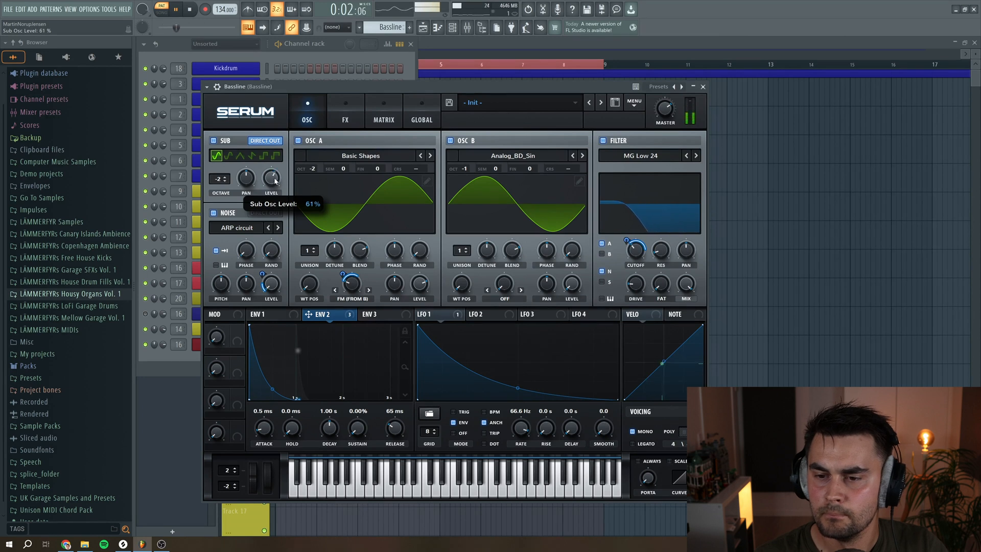
{"action": "key", "text": "space"}
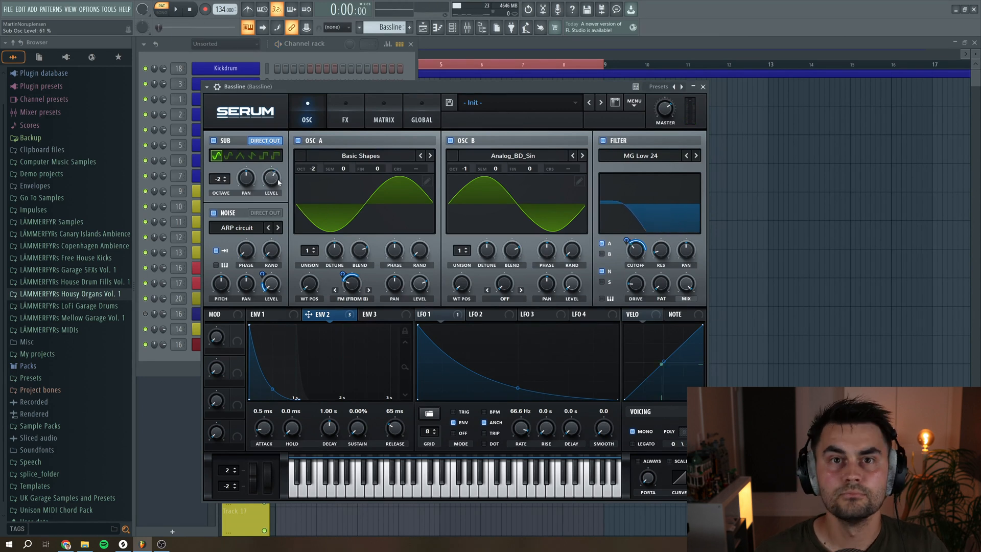
Enable the Hyper/Dimension effect and set the dimension mix to 15% and the hyper mix to 32% while auditioning the pattern
{"action": "left_click", "coordinate": [345, 115]}
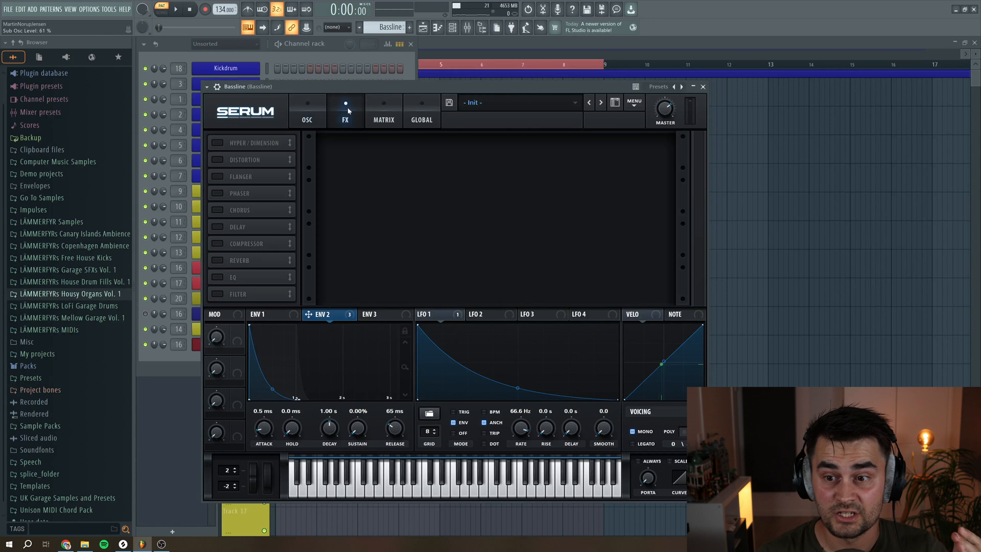
{"action": "left_click", "coordinate": [217, 143]}
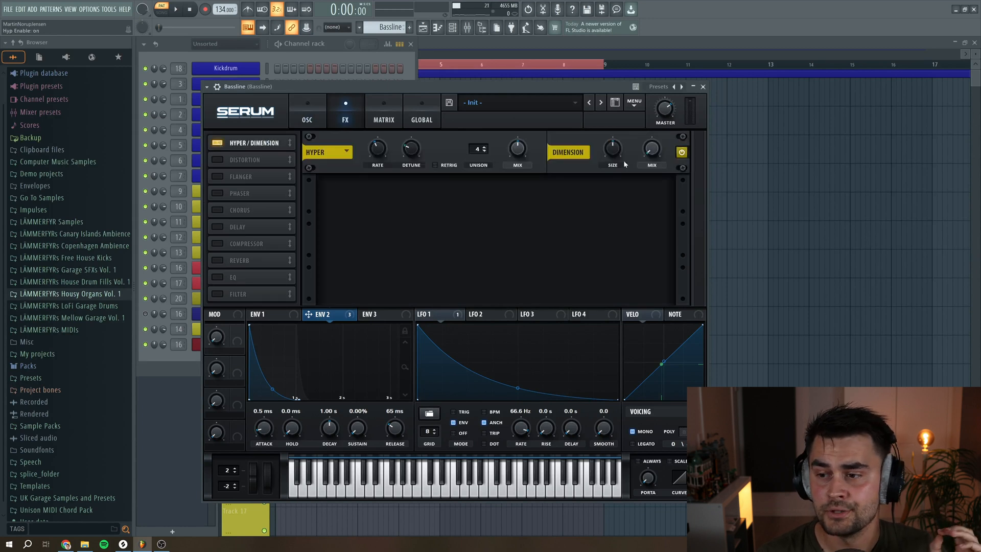
{"action": "mouse_move", "coordinate": [650, 150]}
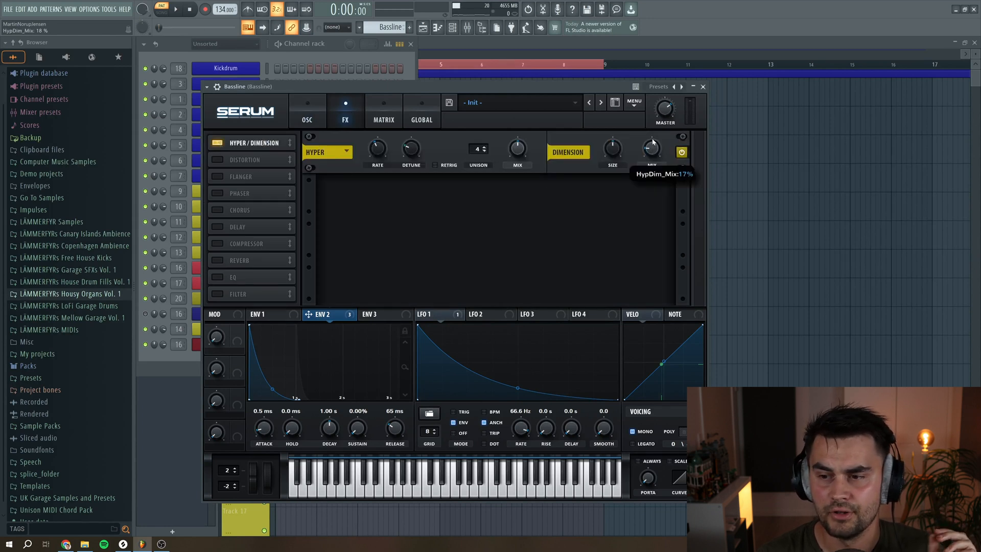
{"action": "mouse_move", "coordinate": [522, 154]}
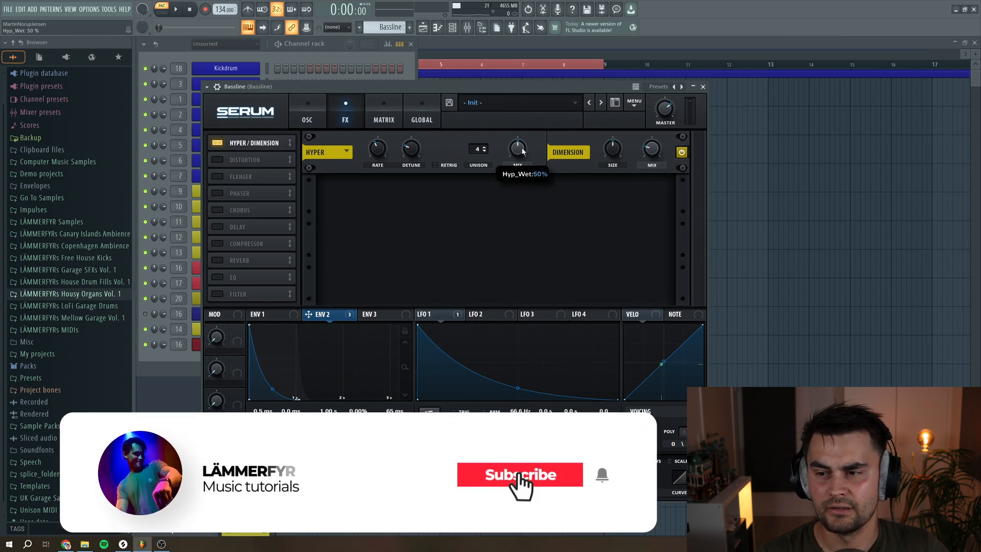
{"action": "key", "text": "space"}
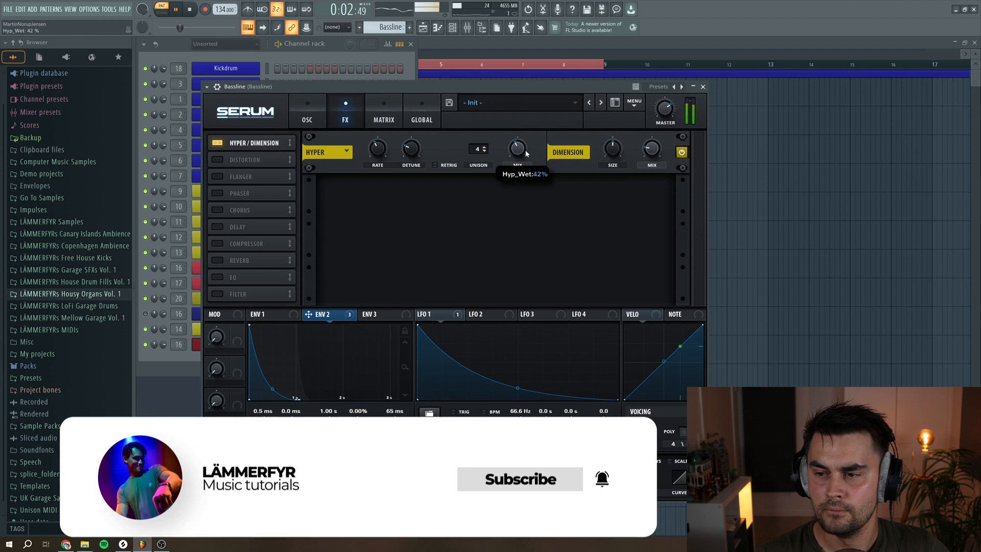
{"action": "left_click_drag", "start_coordinate": [654, 151], "coordinate": [655, 155]}
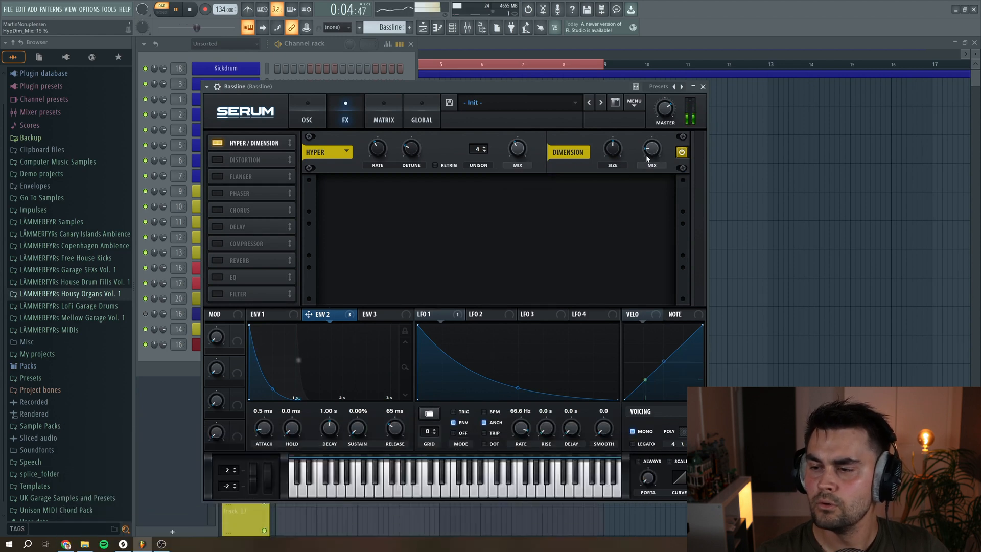
{"action": "mouse_move", "coordinate": [521, 157]}
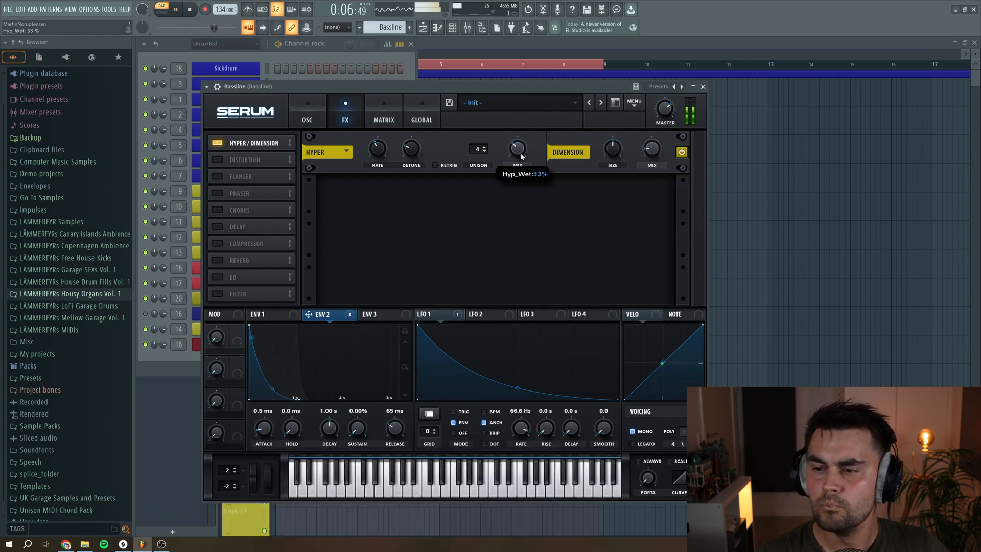
{"action": "key", "text": "space"}
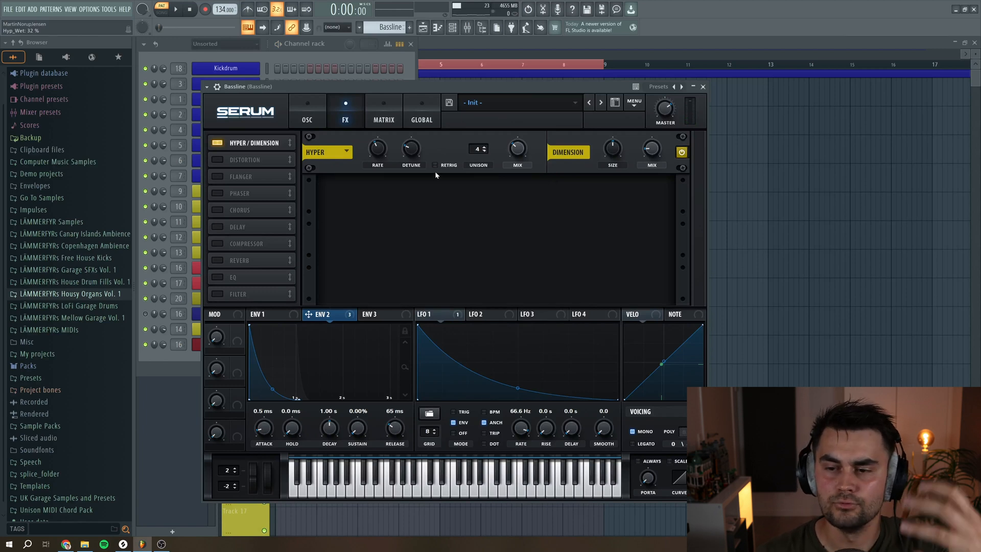
Enable the chorus effect directly after Hyper/Dimension and lower its mix while auditioning the pattern
{"action": "left_click", "coordinate": [238, 210]}
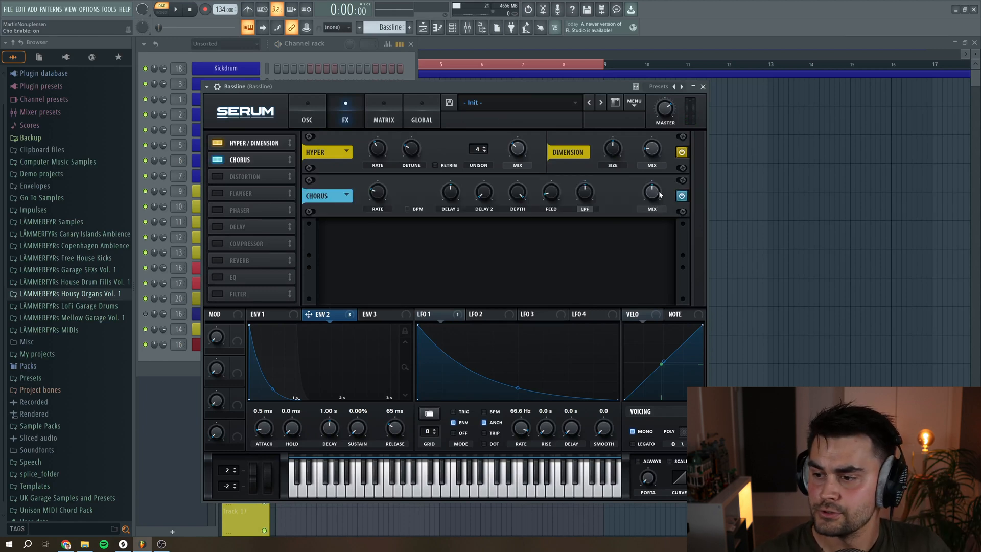
{"action": "mouse_move", "coordinate": [656, 200]}
{"action": "key", "text": "space"}
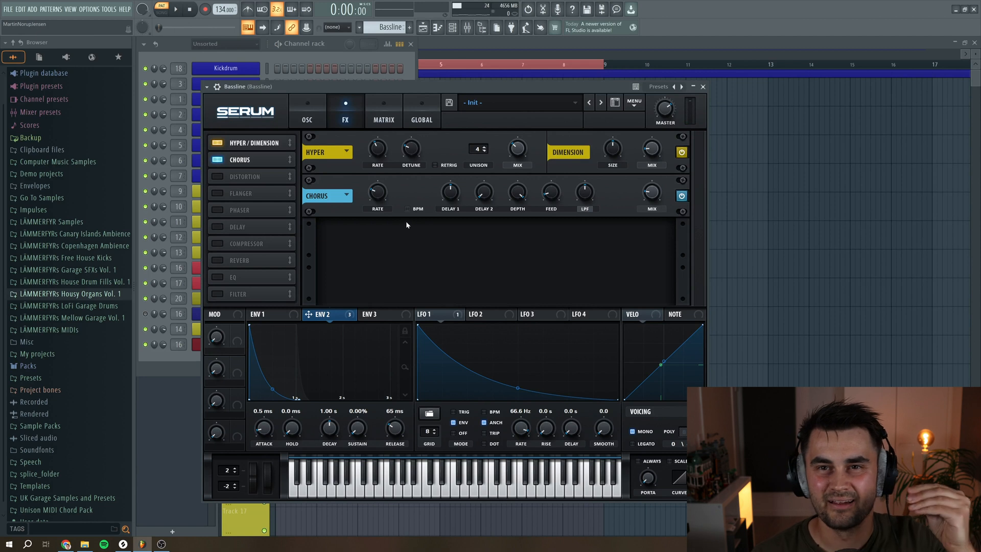
Enable a ping-pong delay with both times at 1/8, its filter at 1818 and Q 2.0, and 34% feedback
{"action": "left_click", "coordinate": [219, 227]}
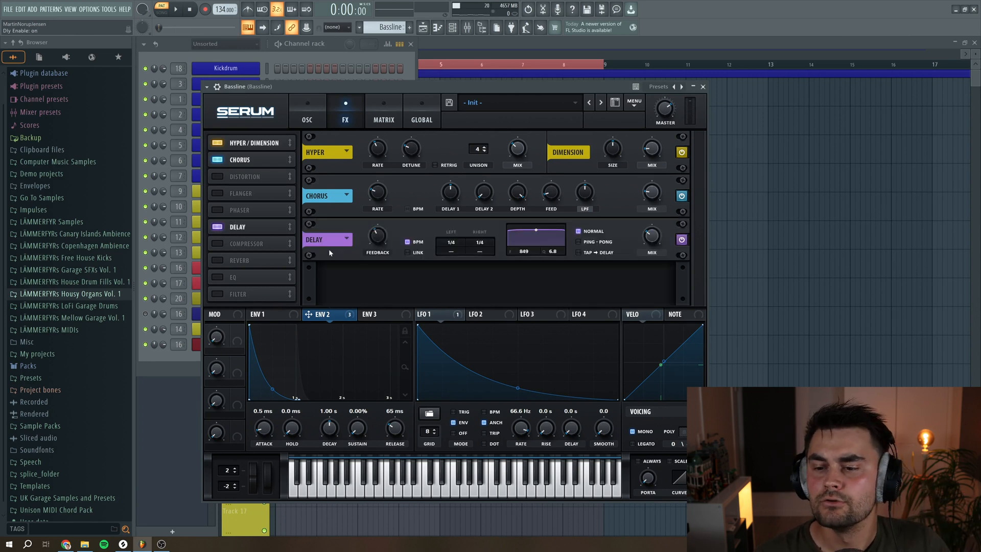
{"action": "left_click_drag", "start_coordinate": [451, 247], "coordinate": [453, 233]}
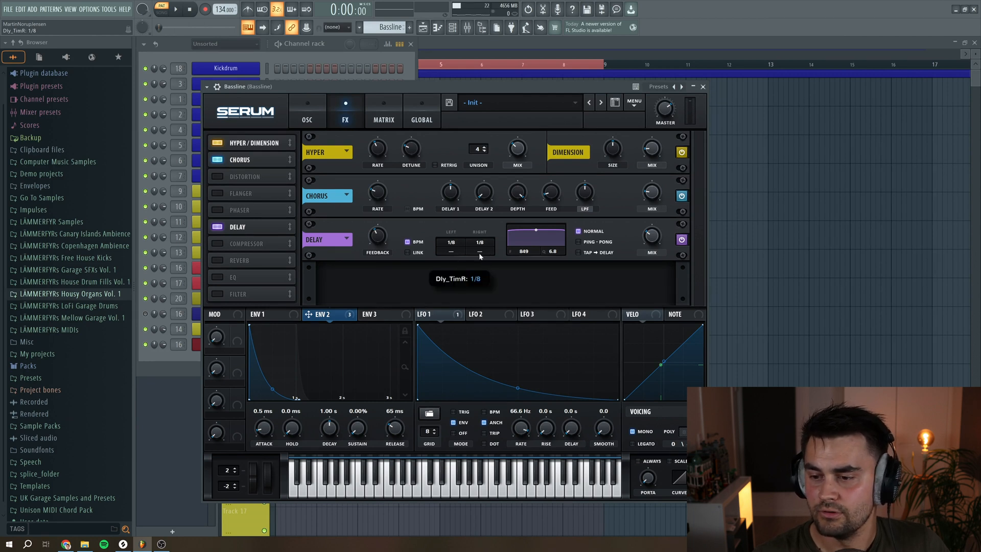
{"action": "left_click", "coordinate": [580, 243]}
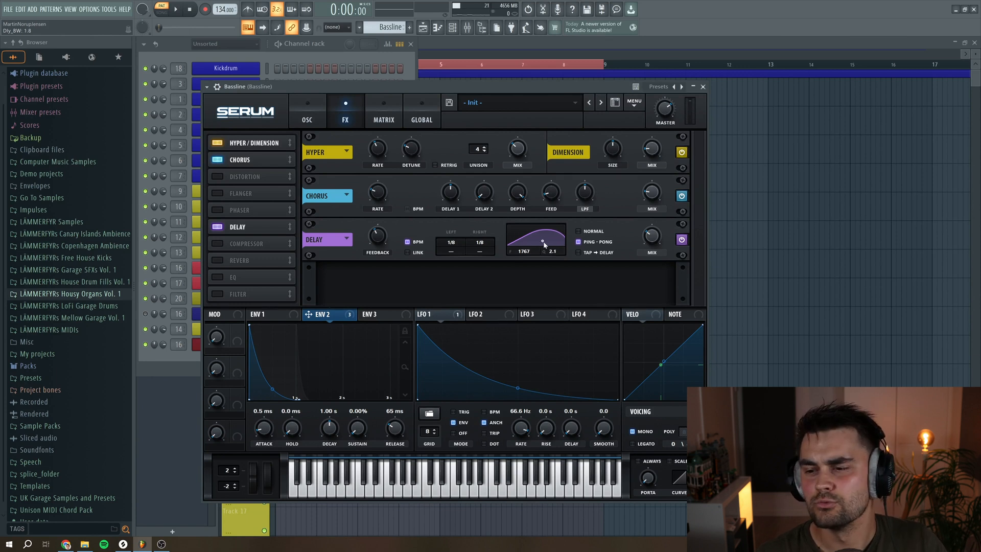
{"action": "left_click_drag", "start_coordinate": [543, 243], "coordinate": [544, 246]}
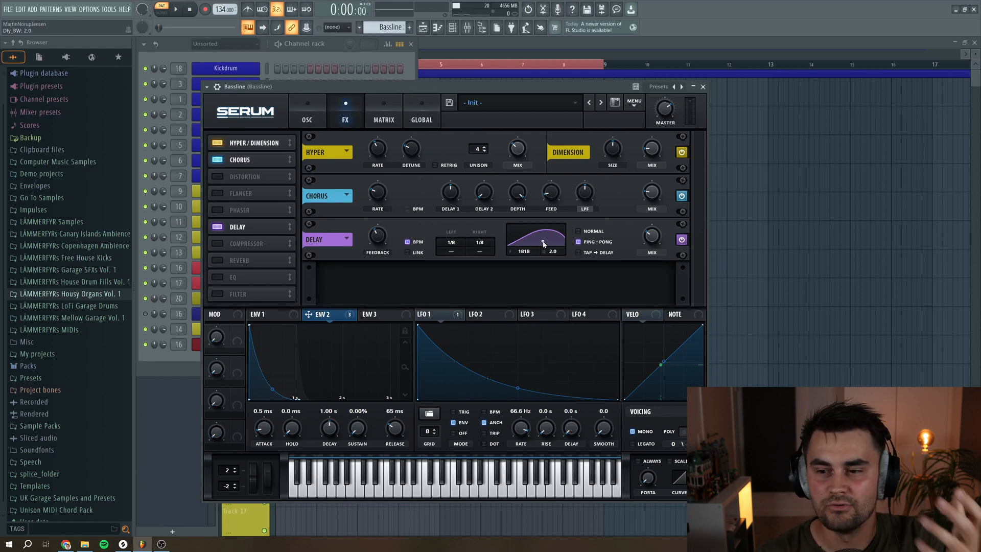
{"action": "mouse_move", "coordinate": [384, 244]}
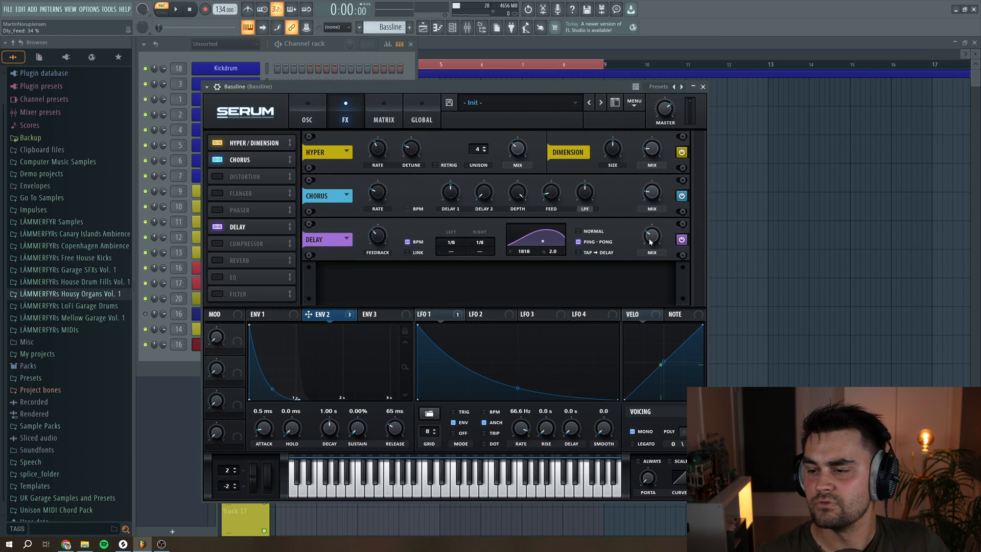
Play the pattern and lower the delay mix to 19%
{"action": "mouse_move", "coordinate": [649, 241]}
{"action": "key", "text": "space"}
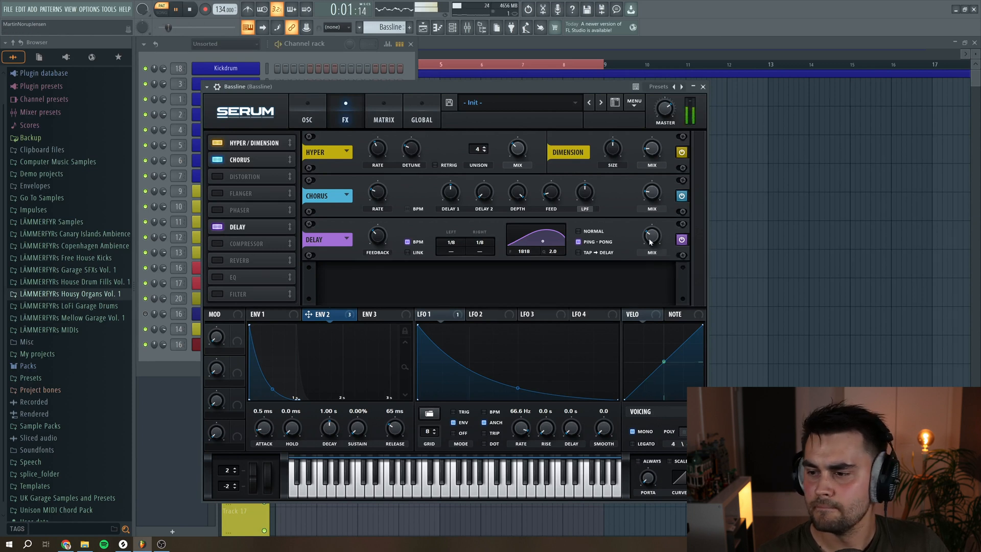
{"action": "left_click_drag", "start_coordinate": [649, 240], "coordinate": [650, 243]}
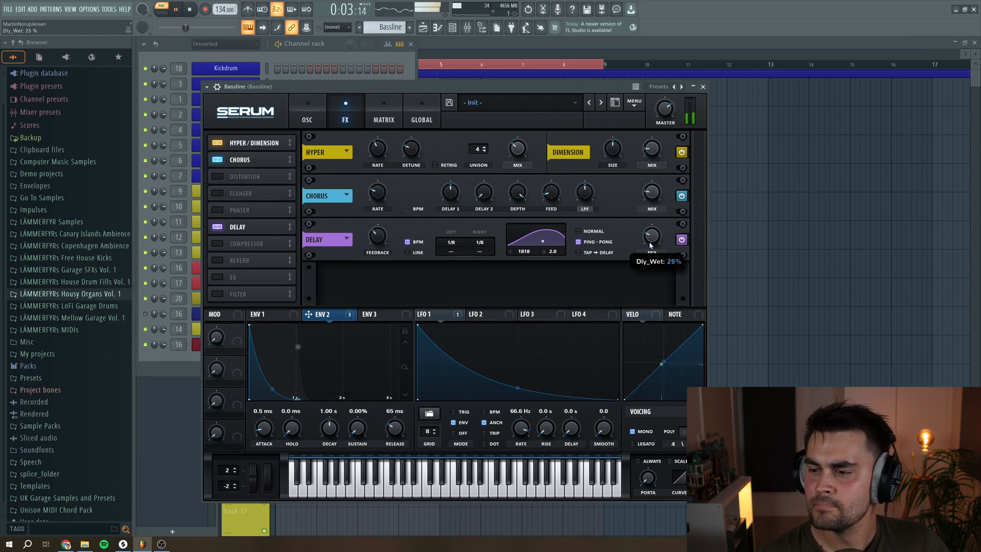
{"action": "key", "text": "space"}
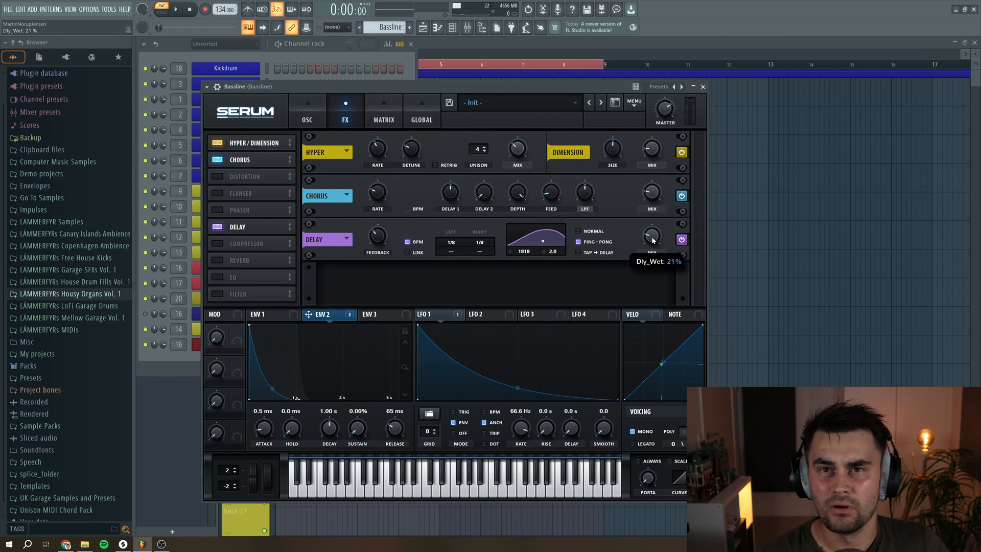
{"action": "left_click_drag", "start_coordinate": [653, 240], "coordinate": [653, 242]}
{"action": "key", "text": "space"}
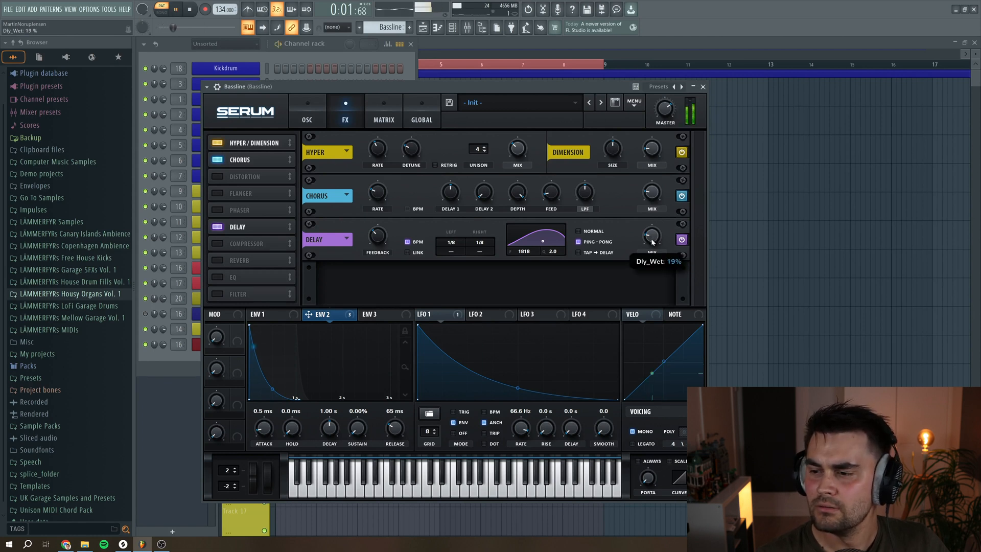
{"action": "key", "text": "space"}
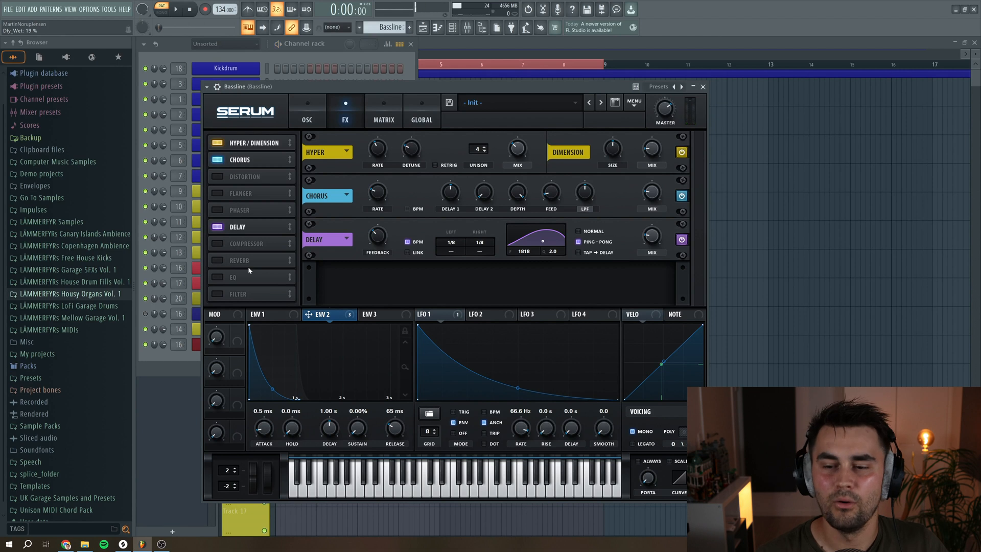
Enable the hall reverb above the compressor, set its low cut to 40% and decay to 1.2 s, and bring its mix below 20%
{"action": "left_click", "coordinate": [224, 263]}
{"action": "left_click_drag", "start_coordinate": [247, 264], "coordinate": [252, 243]}
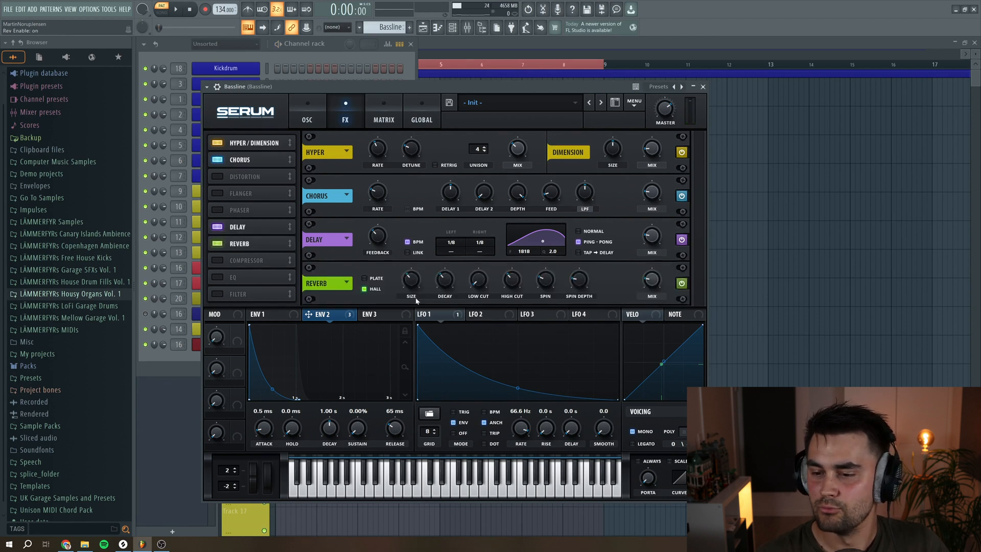
{"action": "left_click_drag", "start_coordinate": [478, 281], "coordinate": [487, 267]}
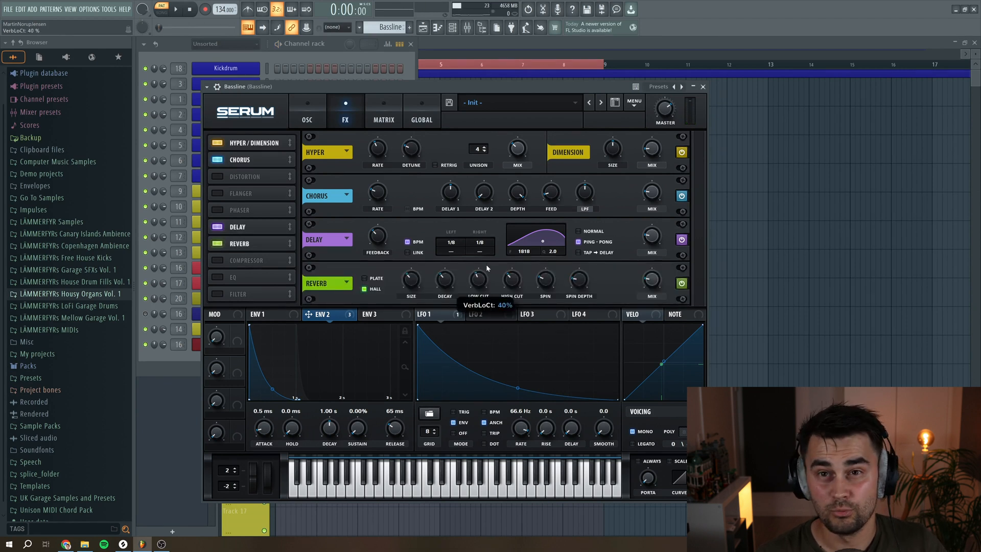
{"action": "left_click_drag", "start_coordinate": [485, 269], "coordinate": [516, 283]}
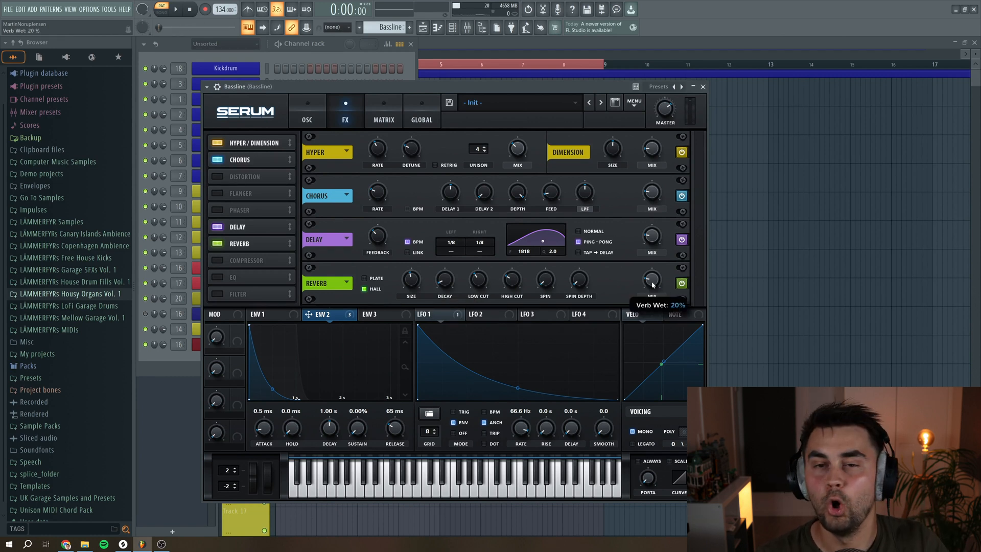
{"action": "key", "text": "space"}
{"action": "left_click_drag", "start_coordinate": [652, 286], "coordinate": [653, 291]}
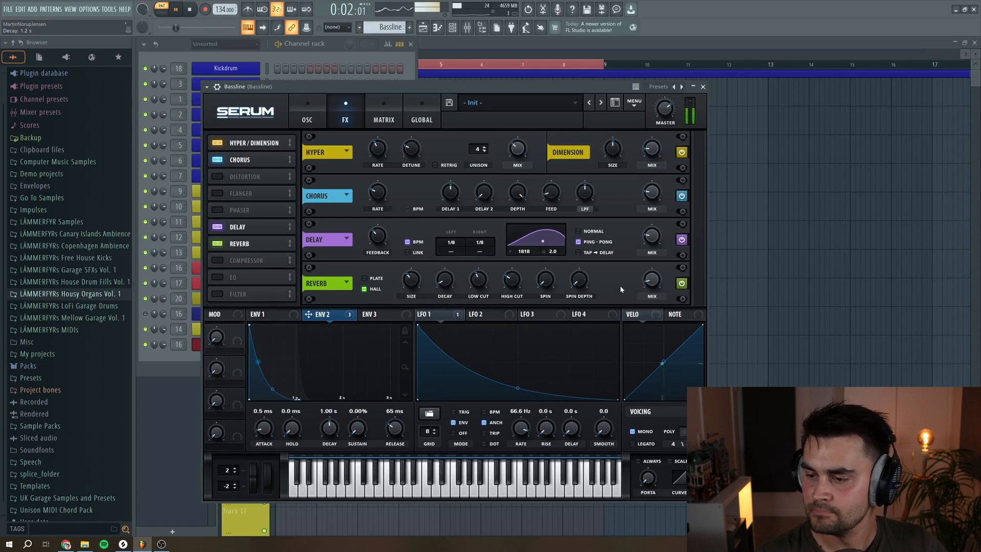
Enable the compressor, set its threshold to -22.5 dB and its gain to 3.1 dB, and audition the pattern
{"action": "left_click", "coordinate": [225, 260]}
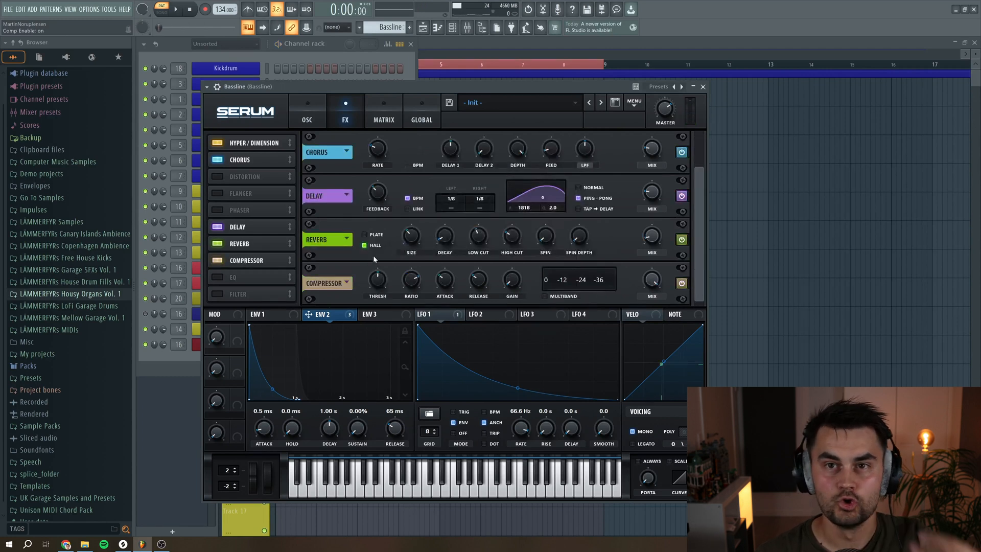
{"action": "mouse_move", "coordinate": [383, 280]}
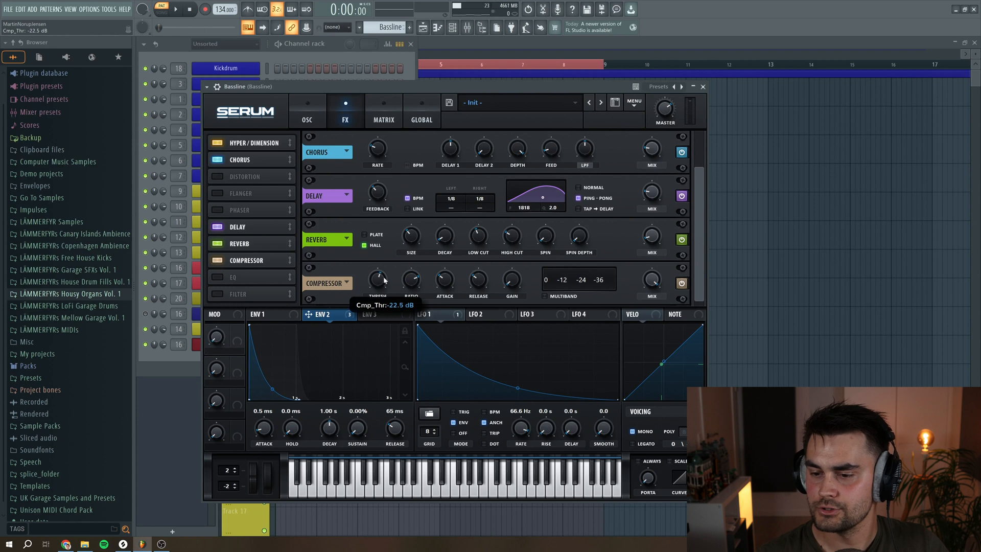
{"action": "mouse_move", "coordinate": [513, 283]}
{"action": "key", "text": "space"}
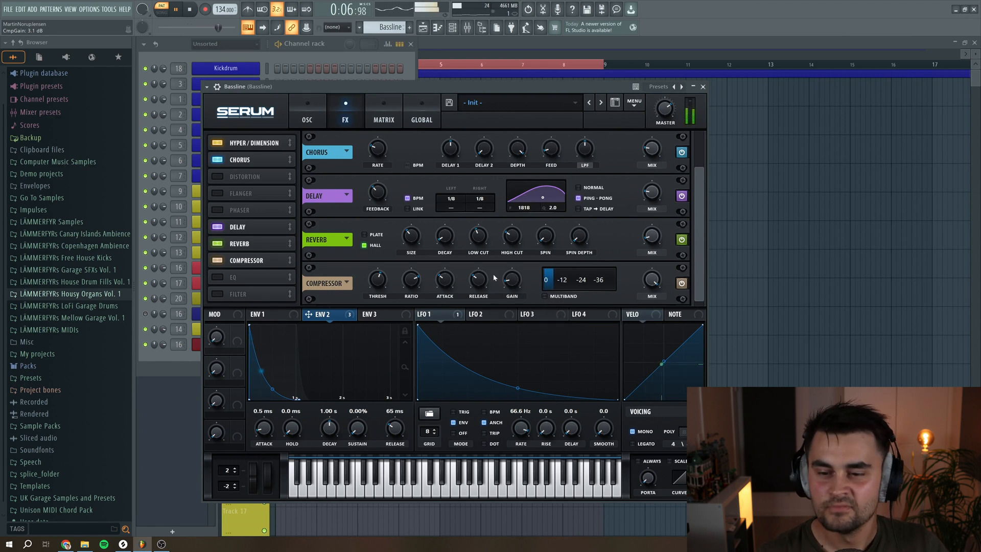
{"action": "key", "text": "space"}
Enable the EQ, raise its high band gain to 3.2 dB, and audition the pattern
{"action": "left_click", "coordinate": [217, 277]}
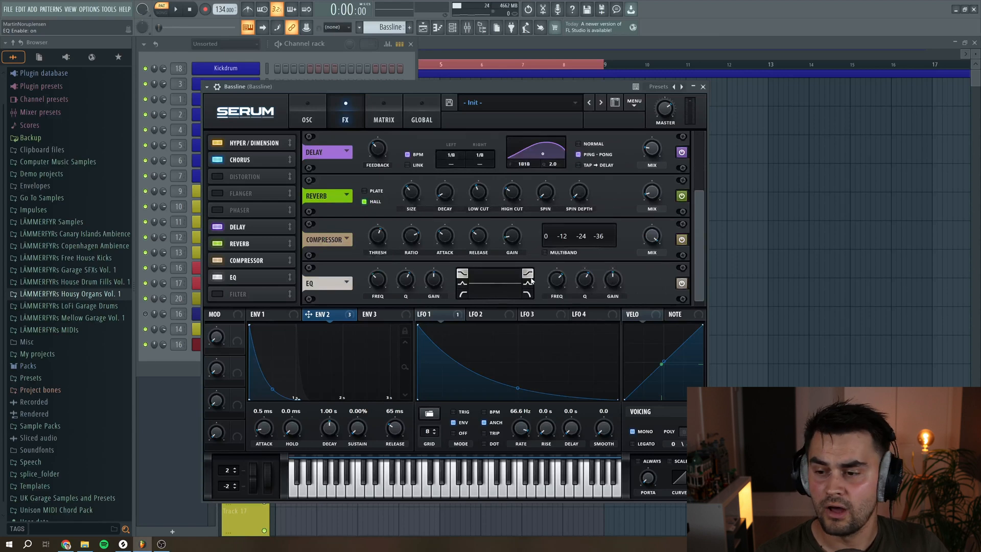
{"action": "left_click_drag", "start_coordinate": [614, 282], "coordinate": [613, 279]}
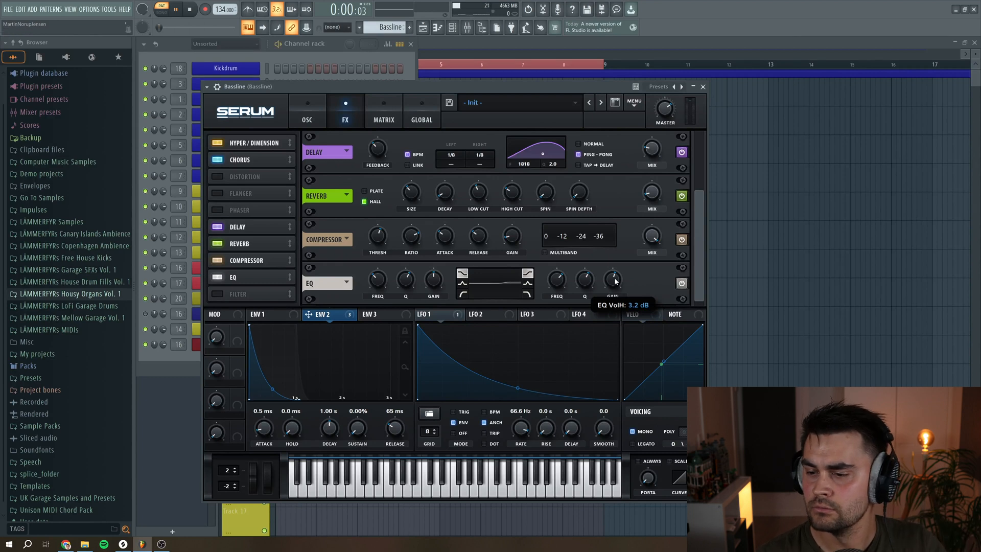
{"action": "left_click", "coordinate": [614, 283]}
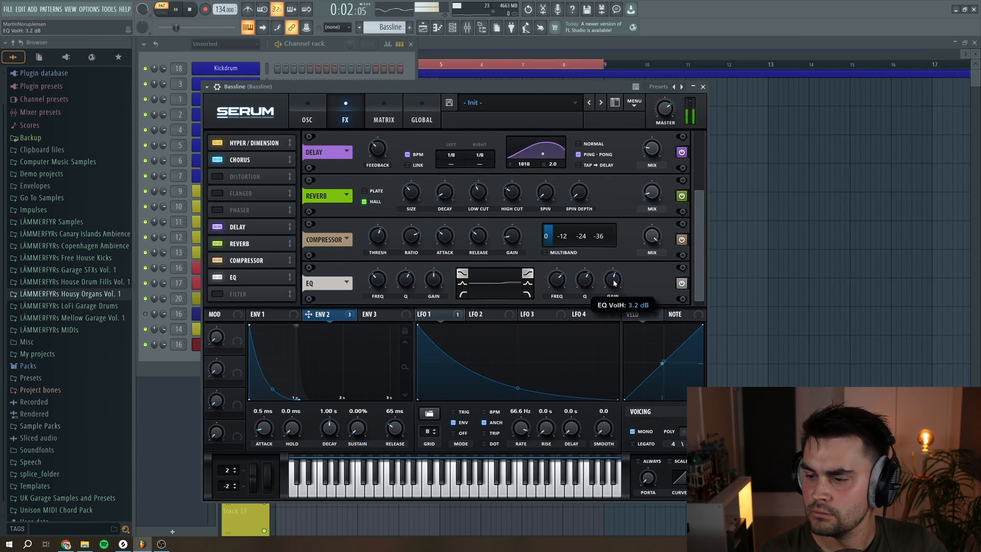
{"action": "key", "text": "space"}
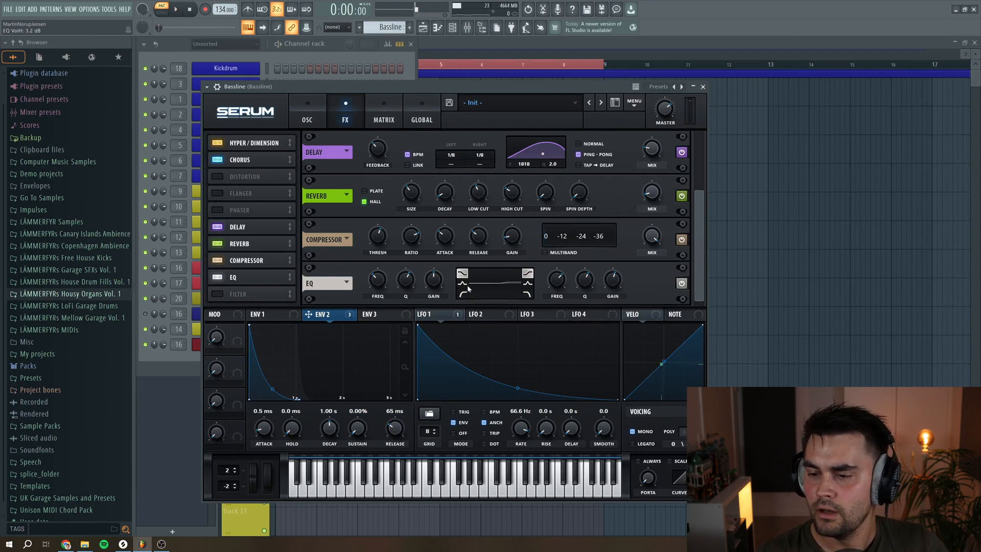
Raise the EQ's low band gain to 2.9 dB and play the pattern to check the sound
{"action": "left_click", "coordinate": [435, 283]}
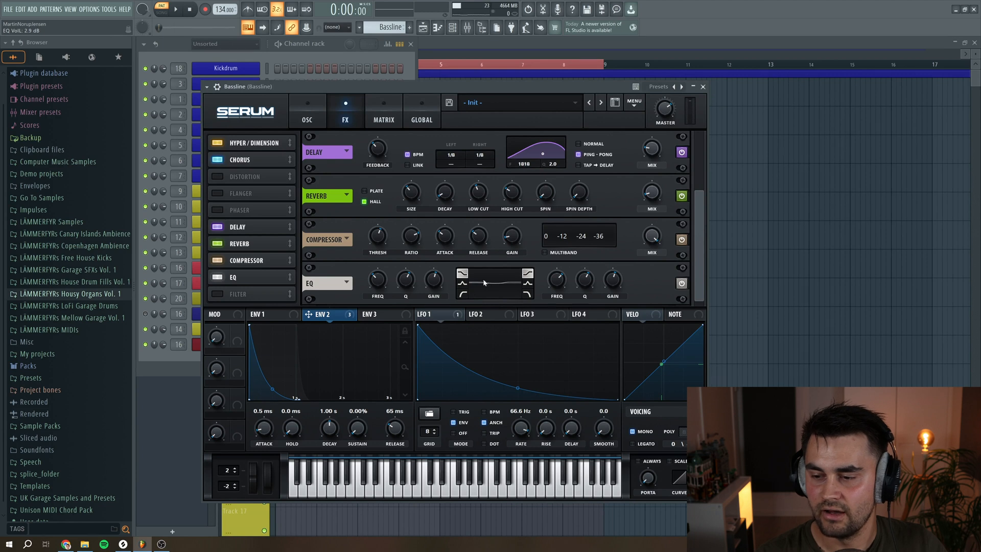
{"action": "key", "text": "space"}
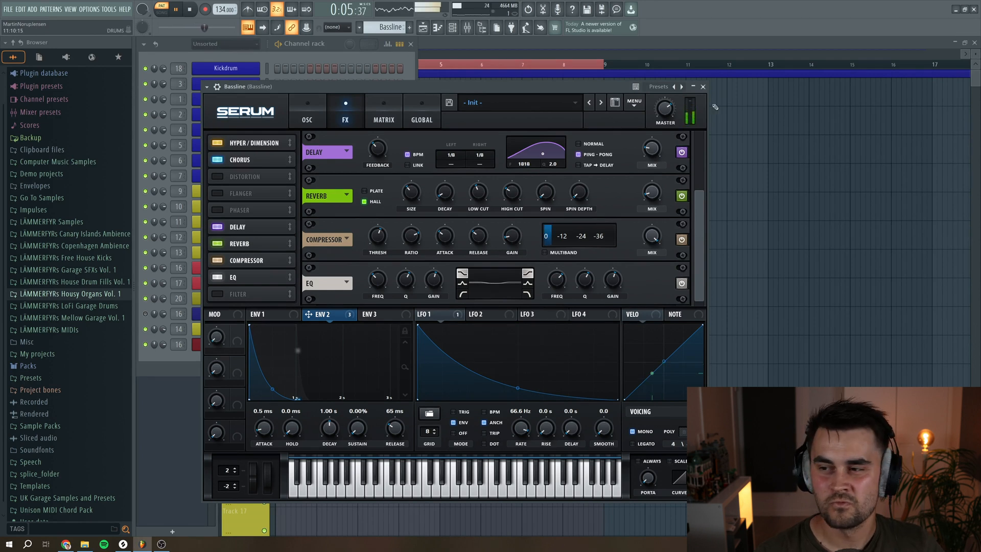
{"action": "key", "text": "space"}
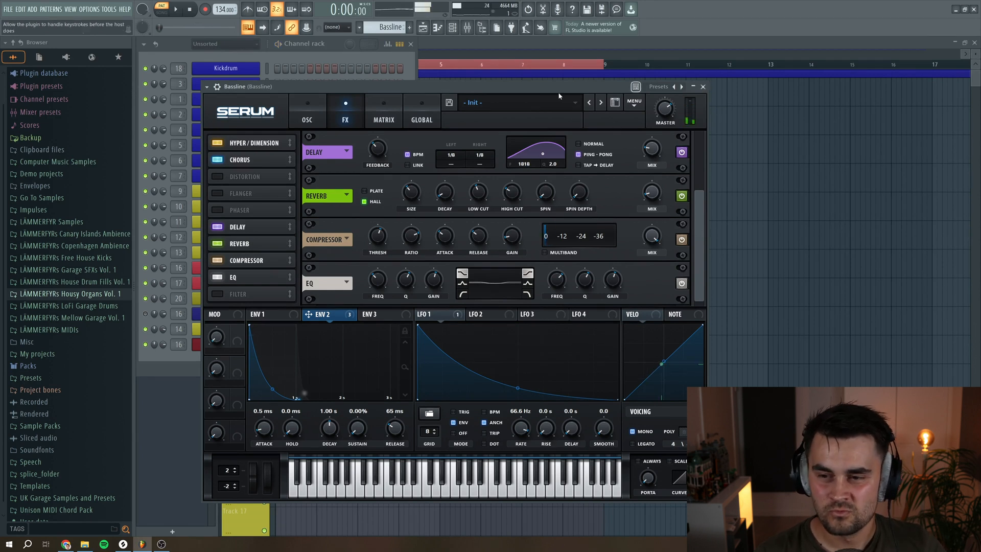
Play the full arrangement from the playlist and reopen the Bassline synth on its oscillator page
{"action": "left_click", "coordinate": [308, 105]}
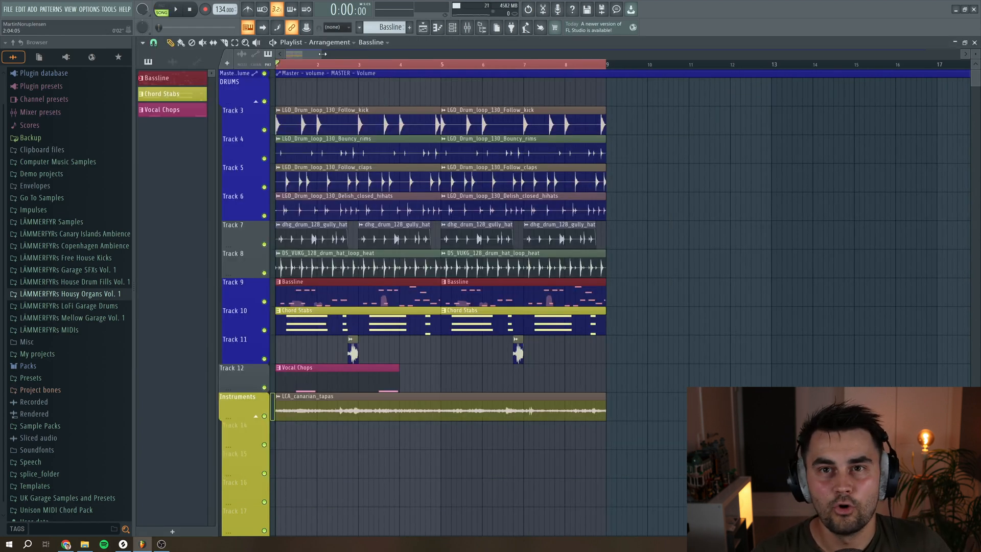
{"action": "key", "text": "space"}
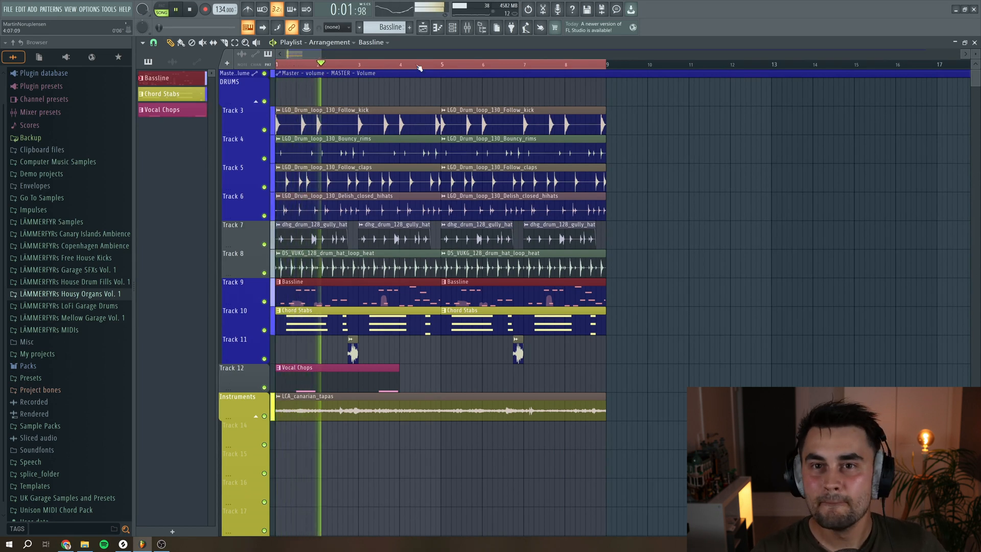
{"action": "left_click", "coordinate": [454, 33]}
{"action": "left_click", "coordinate": [248, 344]}
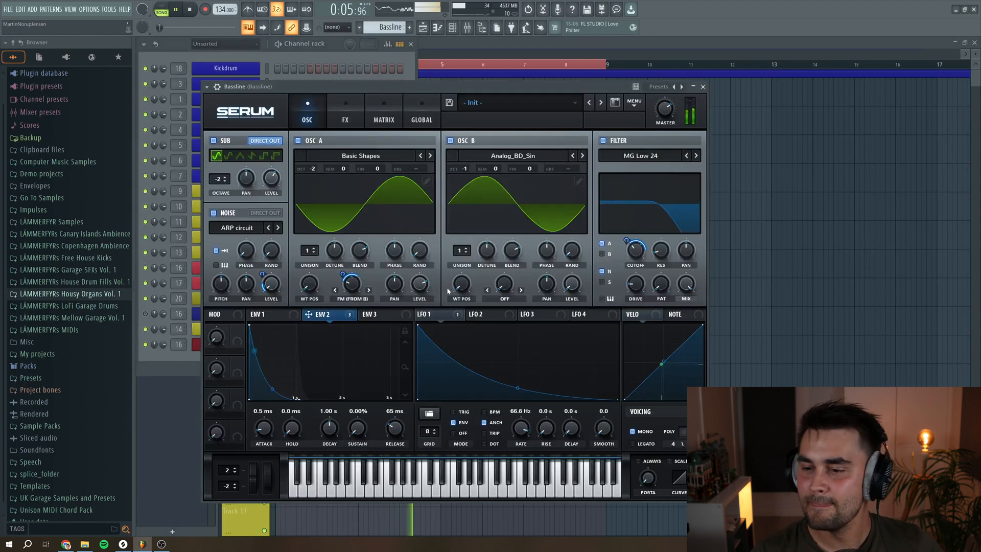
Adjust the filter cutoff around 410 Hz and oscillator A's FM amount to about 18% during playback, and stop playback
{"action": "mouse_move", "coordinate": [637, 251]}
{"action": "left_click_drag", "start_coordinate": [636, 251], "coordinate": [638, 248]}
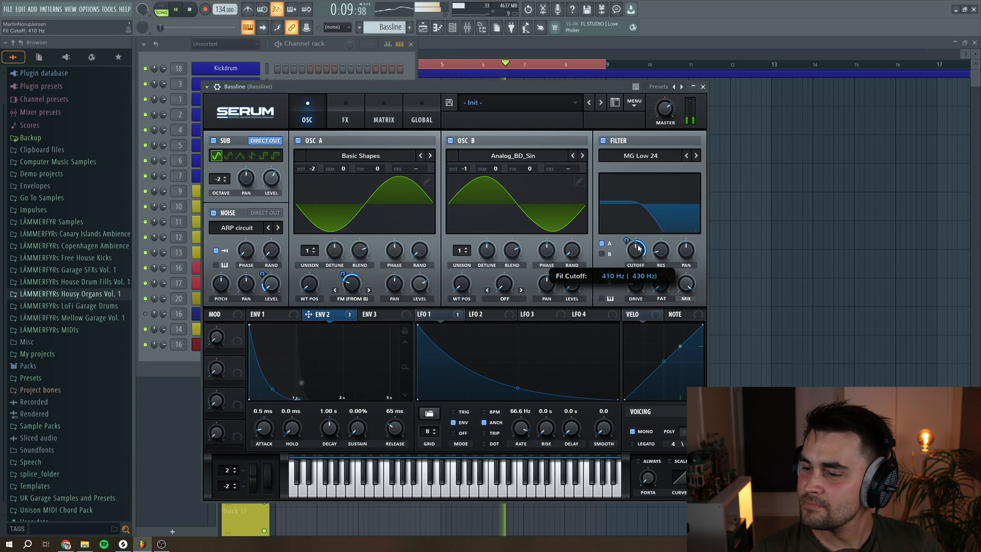
{"action": "mouse_move", "coordinate": [352, 283]}
{"action": "left_click_drag", "start_coordinate": [352, 283], "coordinate": [353, 292]}
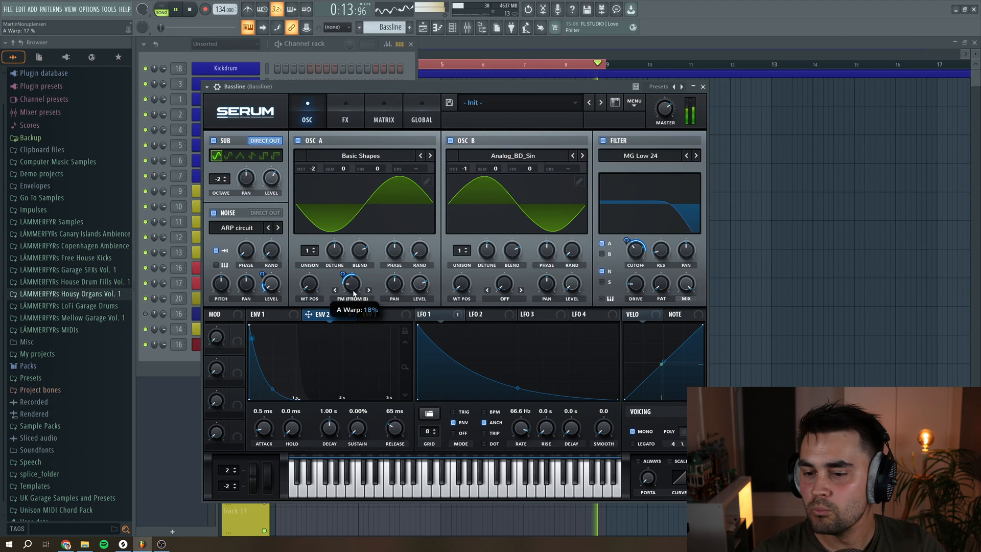
{"action": "key", "text": "space"}
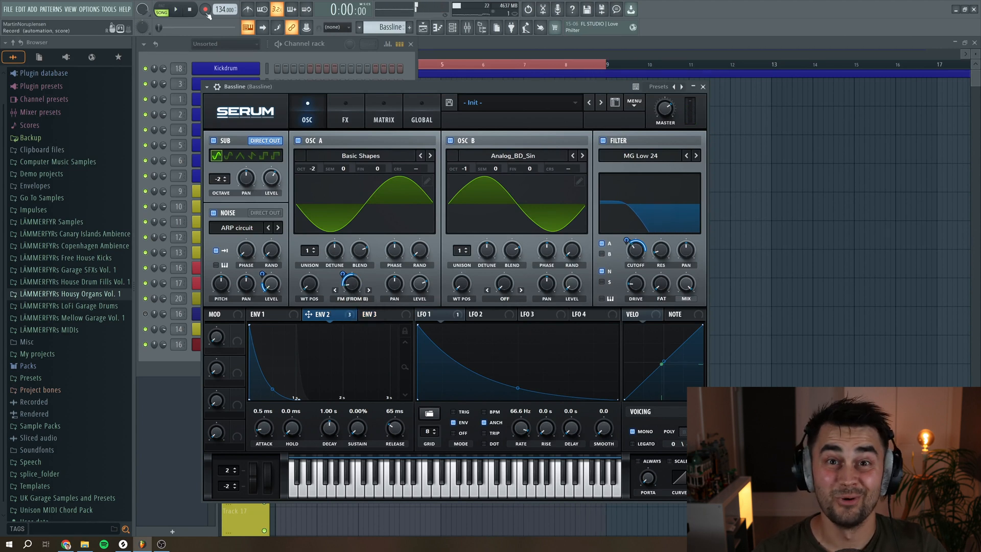